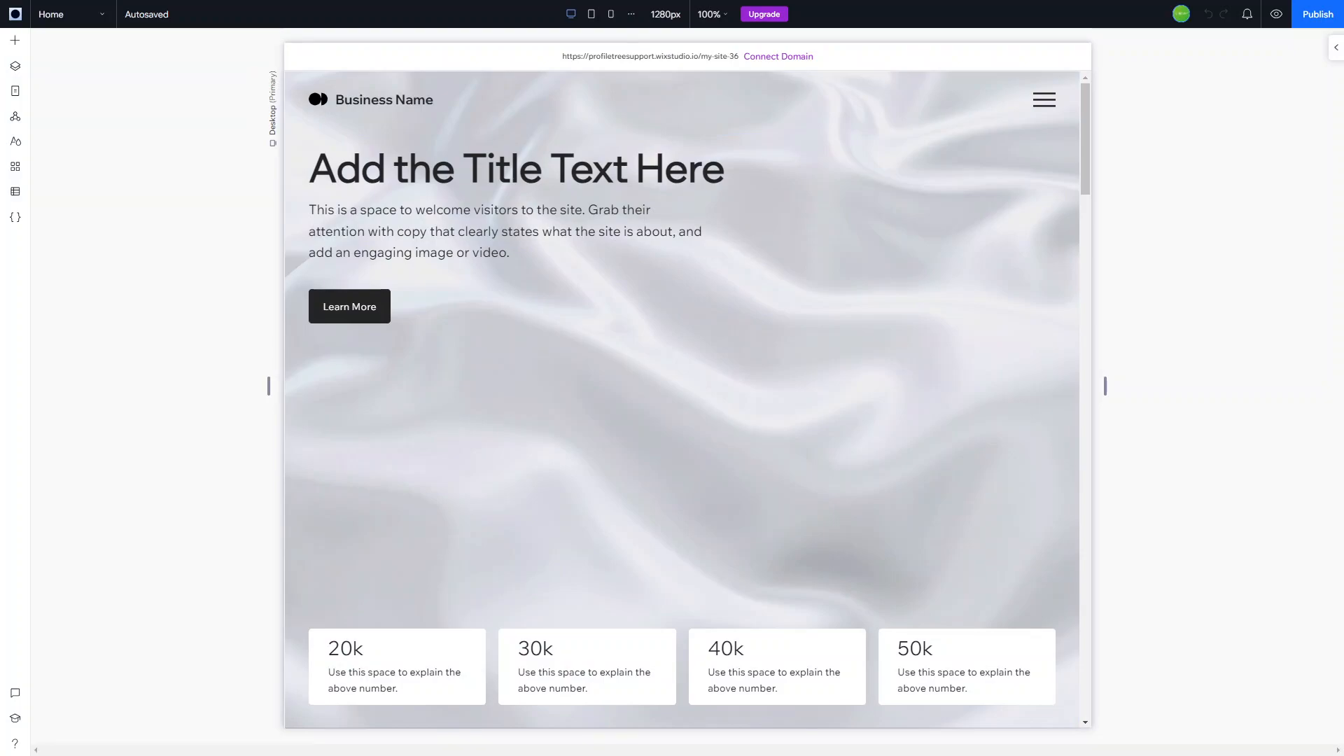
- Select the hero title text and review its size, font, spacing and position properties
left_click(1336, 47)
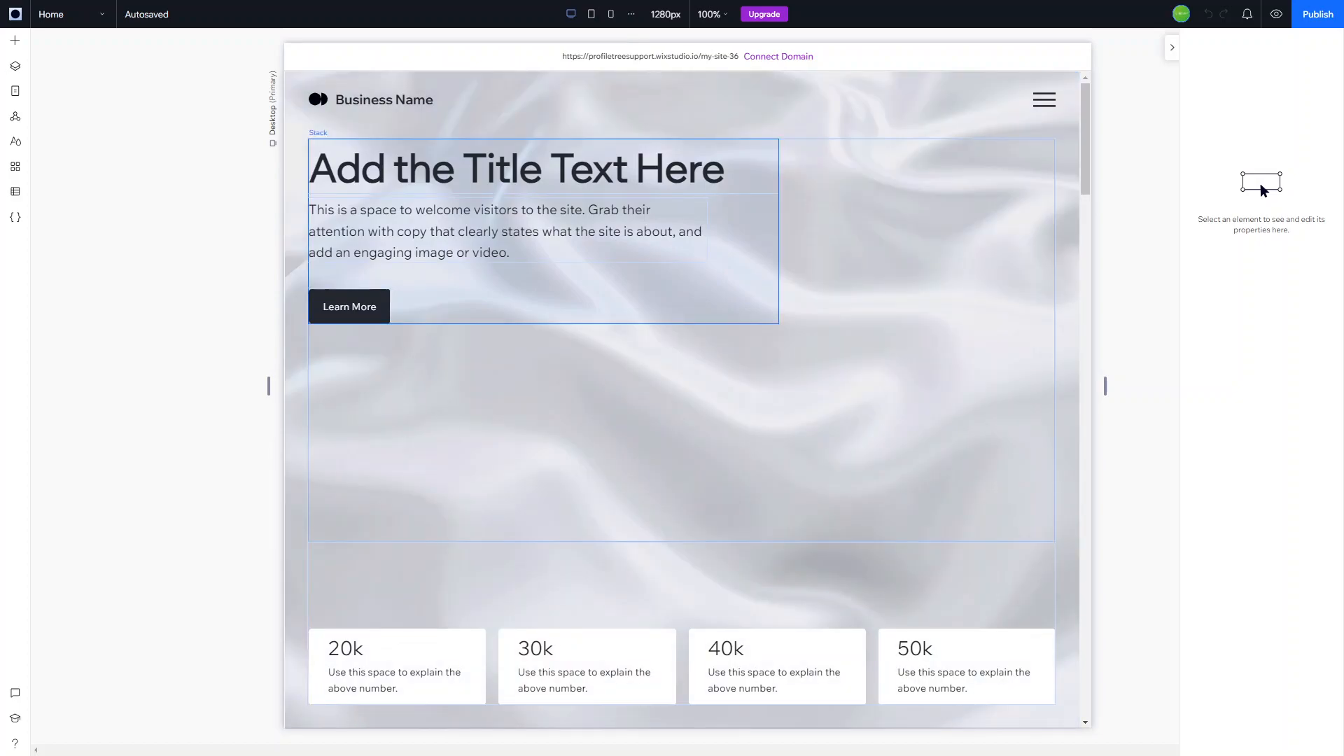
left_click(517, 169)
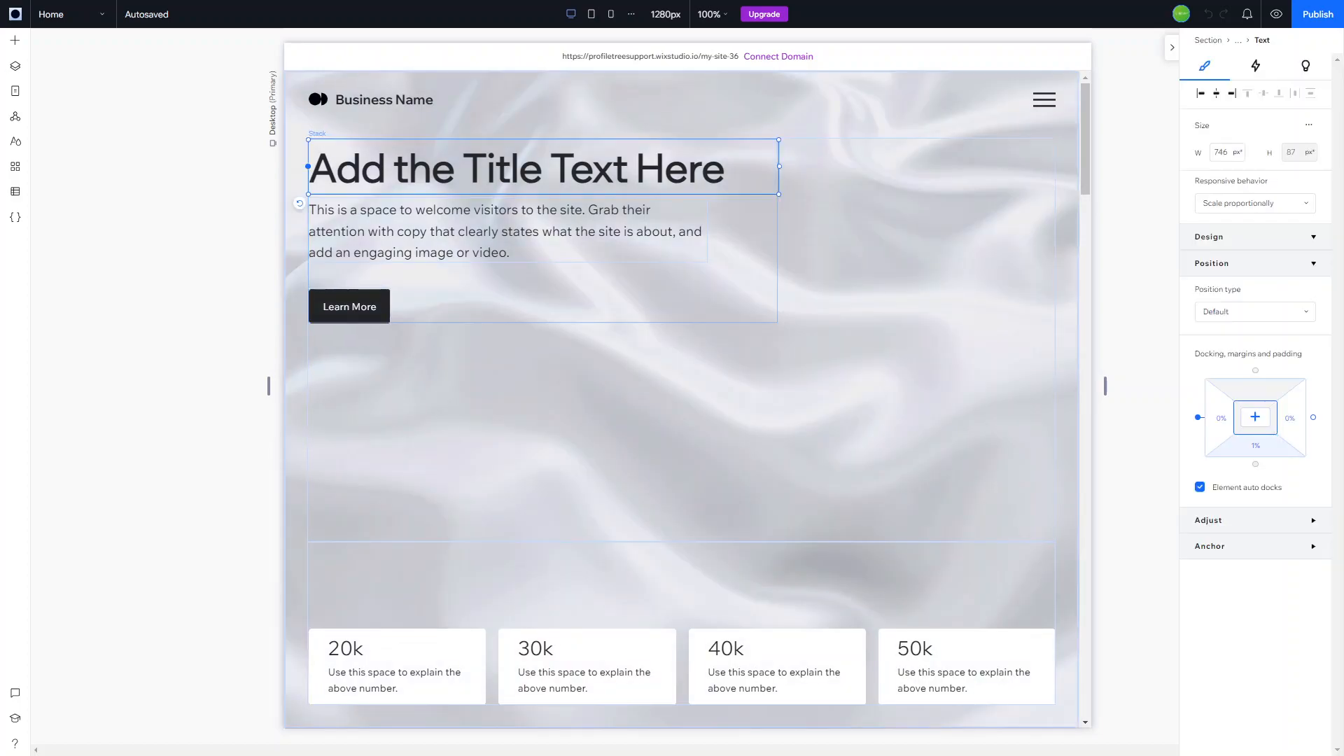
scroll(1261, 406, "down", 5)
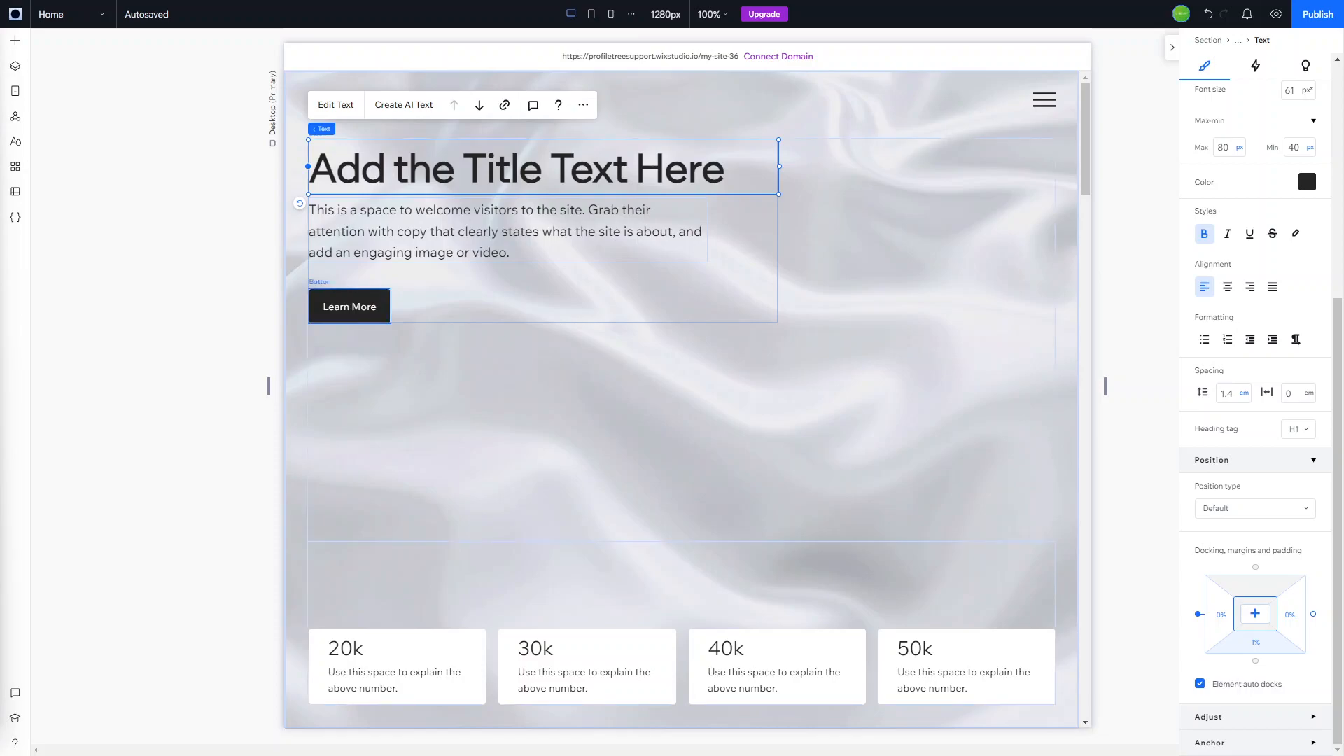
scroll(319, 96, "down", 2)
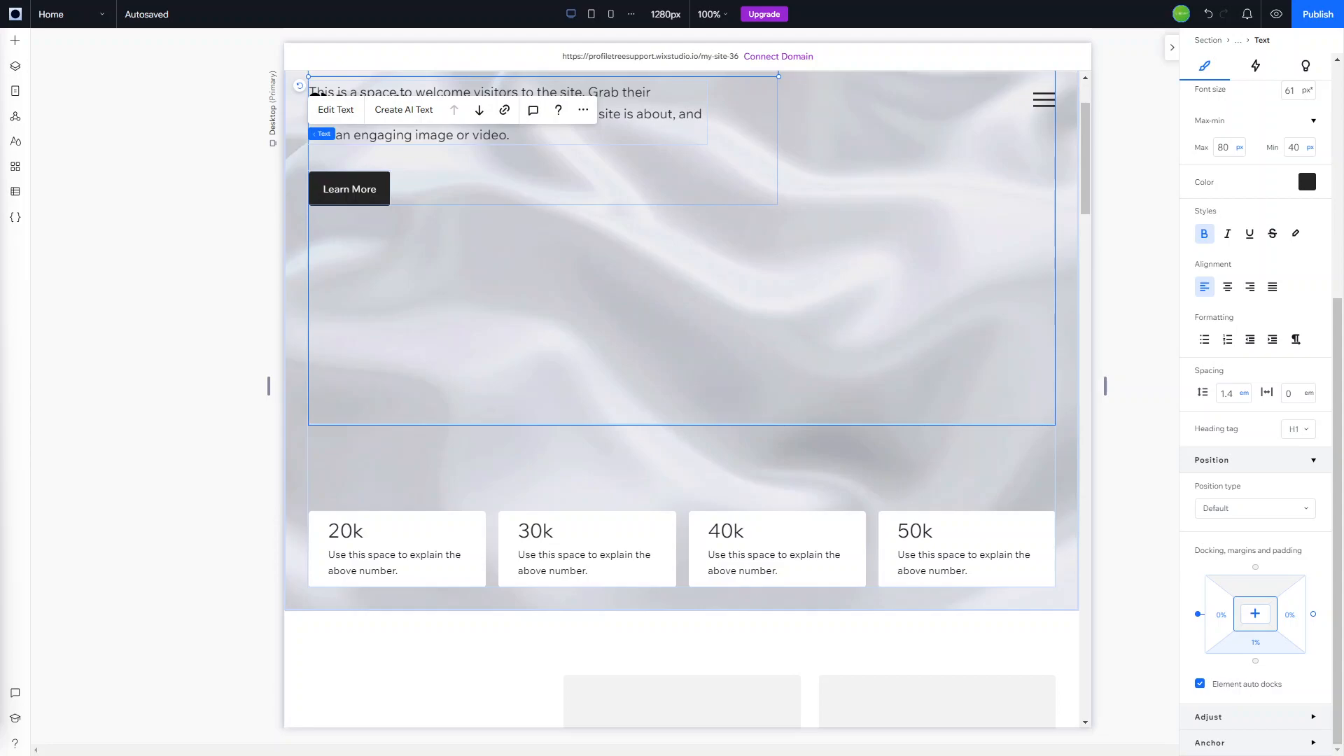
- Look over the home page between the hero and the Featured Services section, with the element properties hidden
scroll(319, 96, "down", 5)
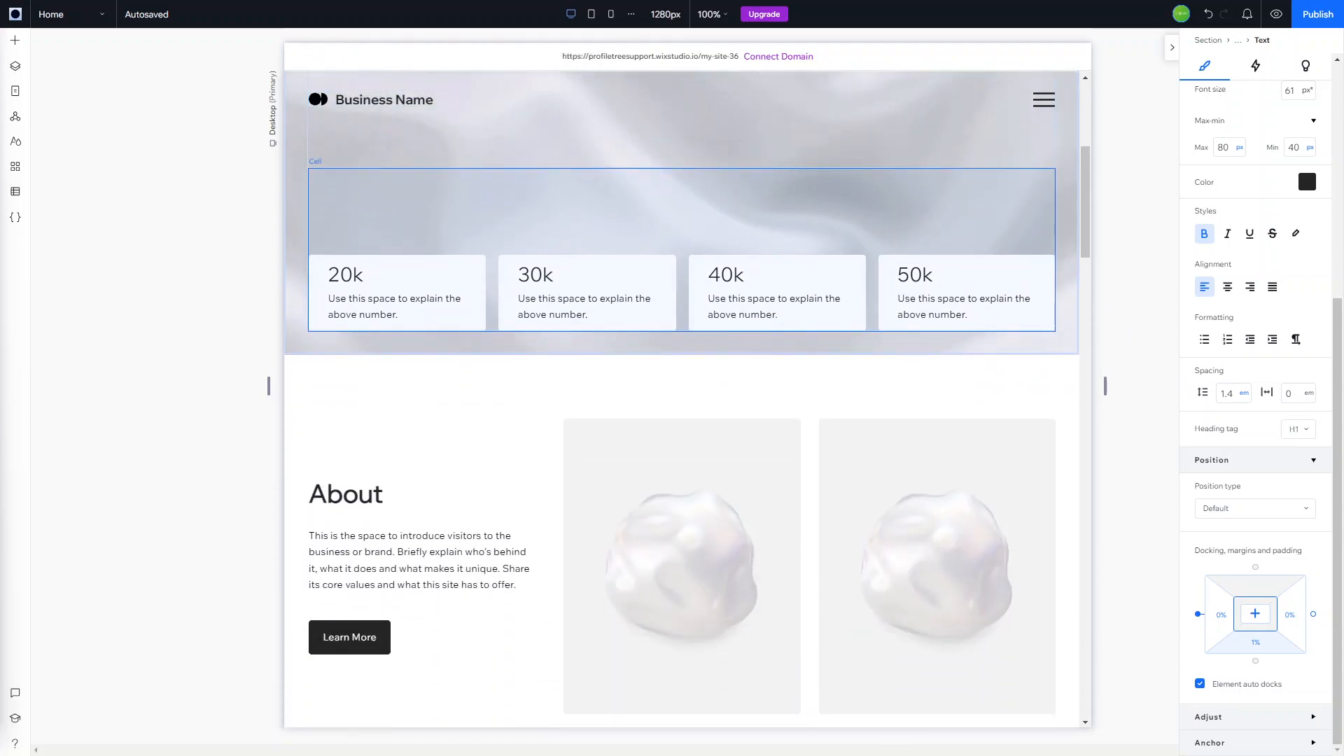
scroll(318, 96, "down", 3)
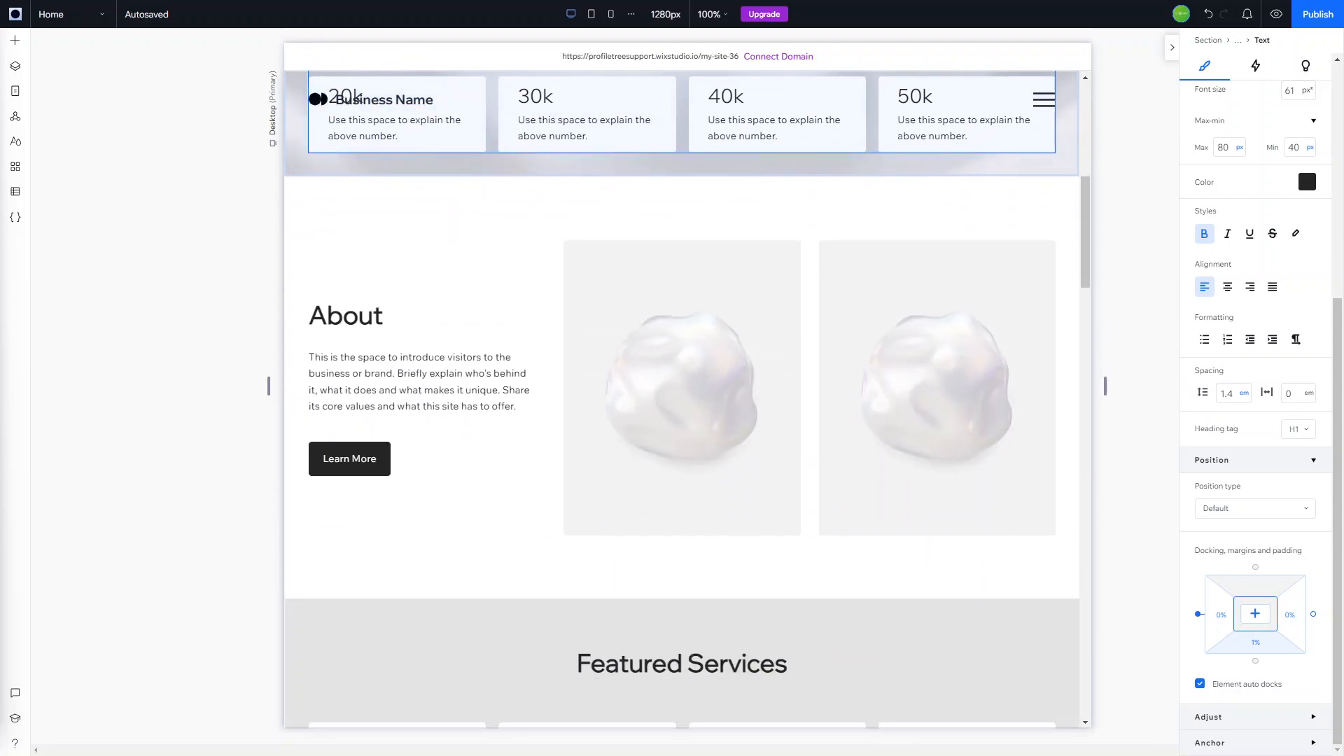
scroll(319, 96, "down", 1)
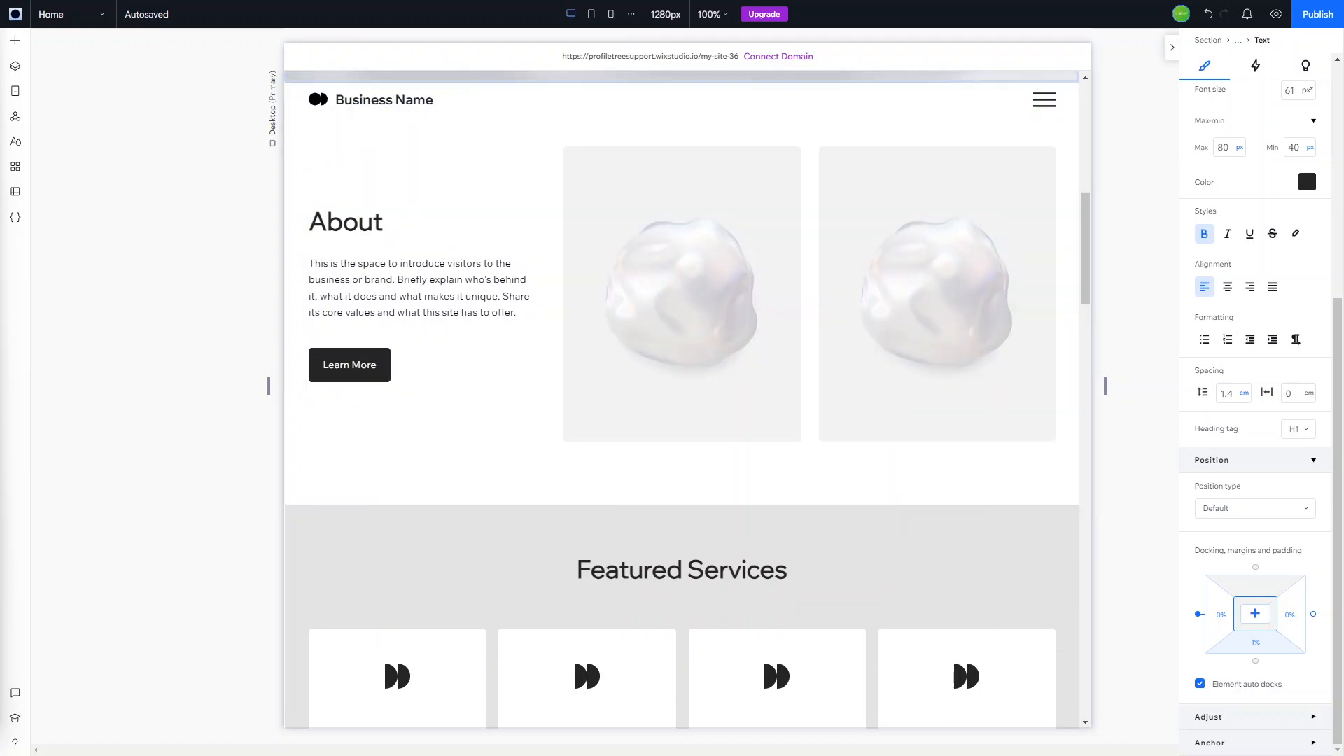
scroll(397, 560, "down", 2)
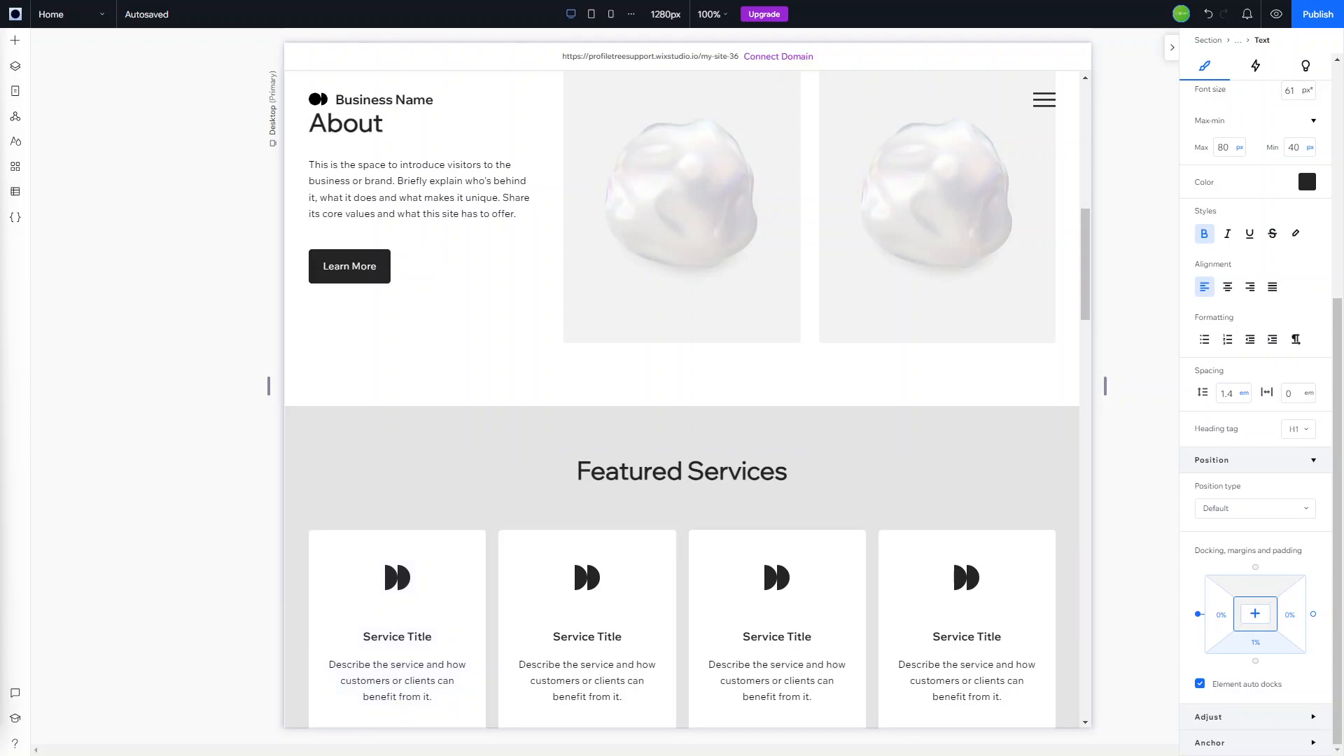
left_click(1173, 47)
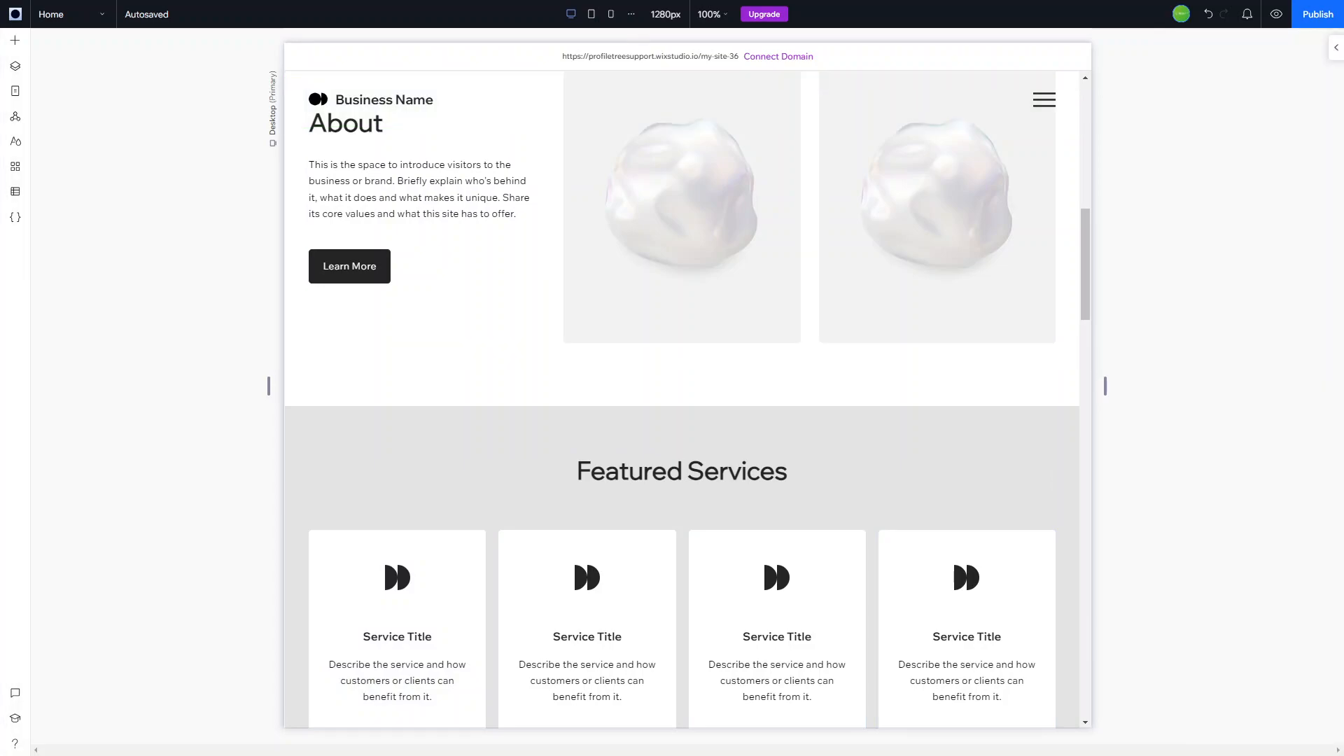
scroll(935, 375, "up", 1)
scroll(681, 399, "up", 4)
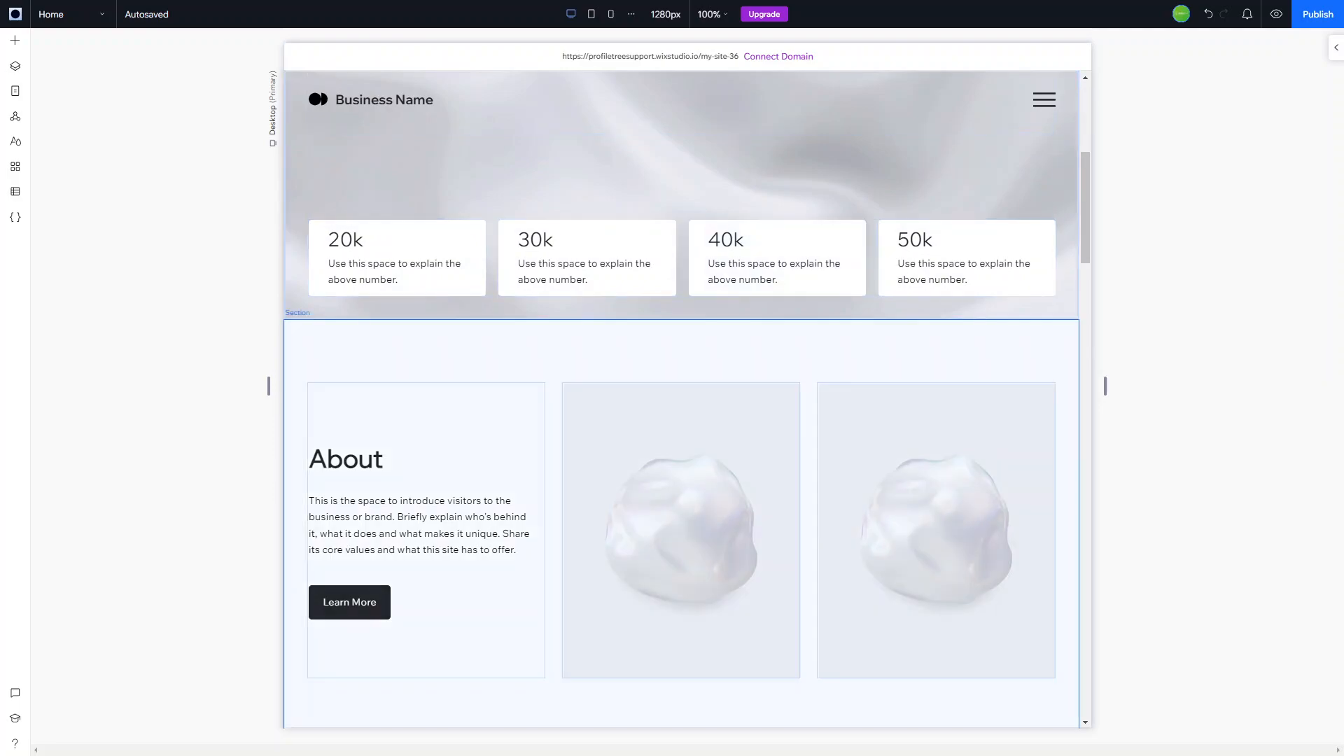
scroll(687, 400, "down", 2)
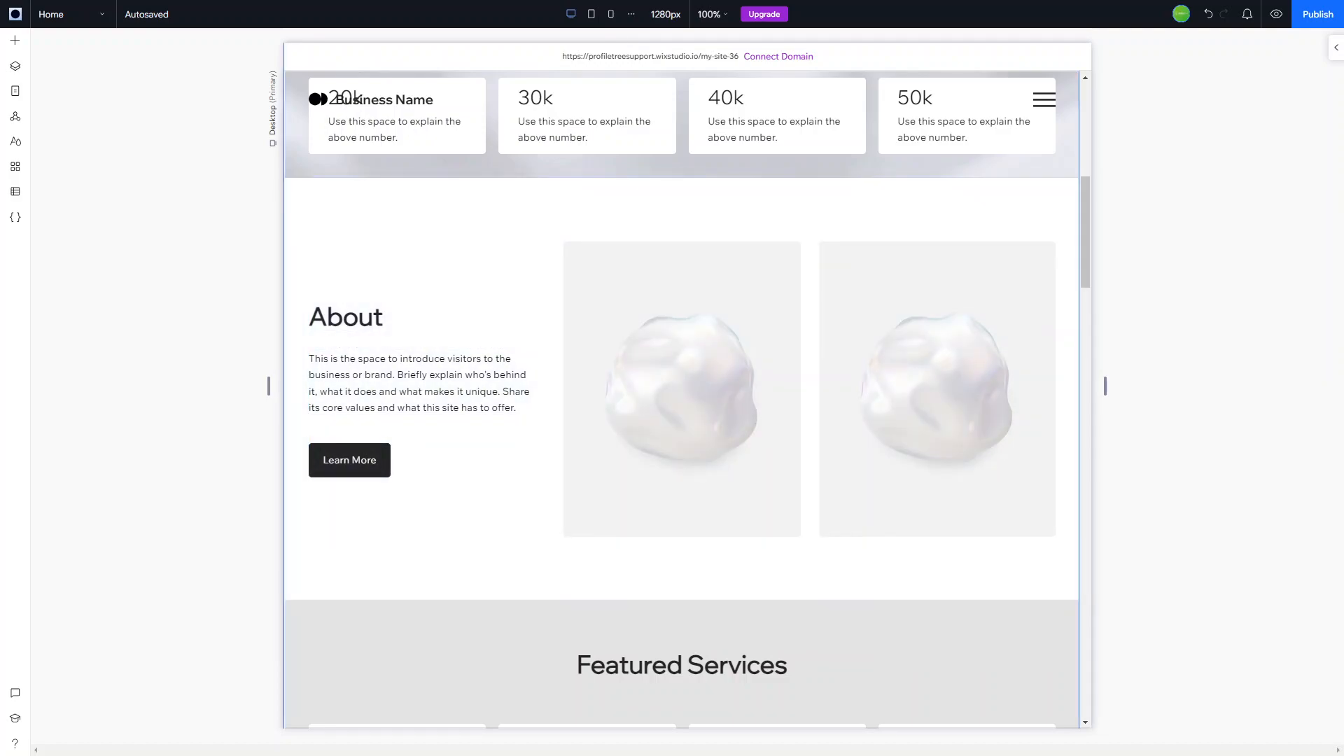
- Select the page header and show its size, design, layout and position properties
mouse_move(268, 386)
left_mouse_down()
mouse_move(150, 382)
mouse_move(268, 385)
left_mouse_up()
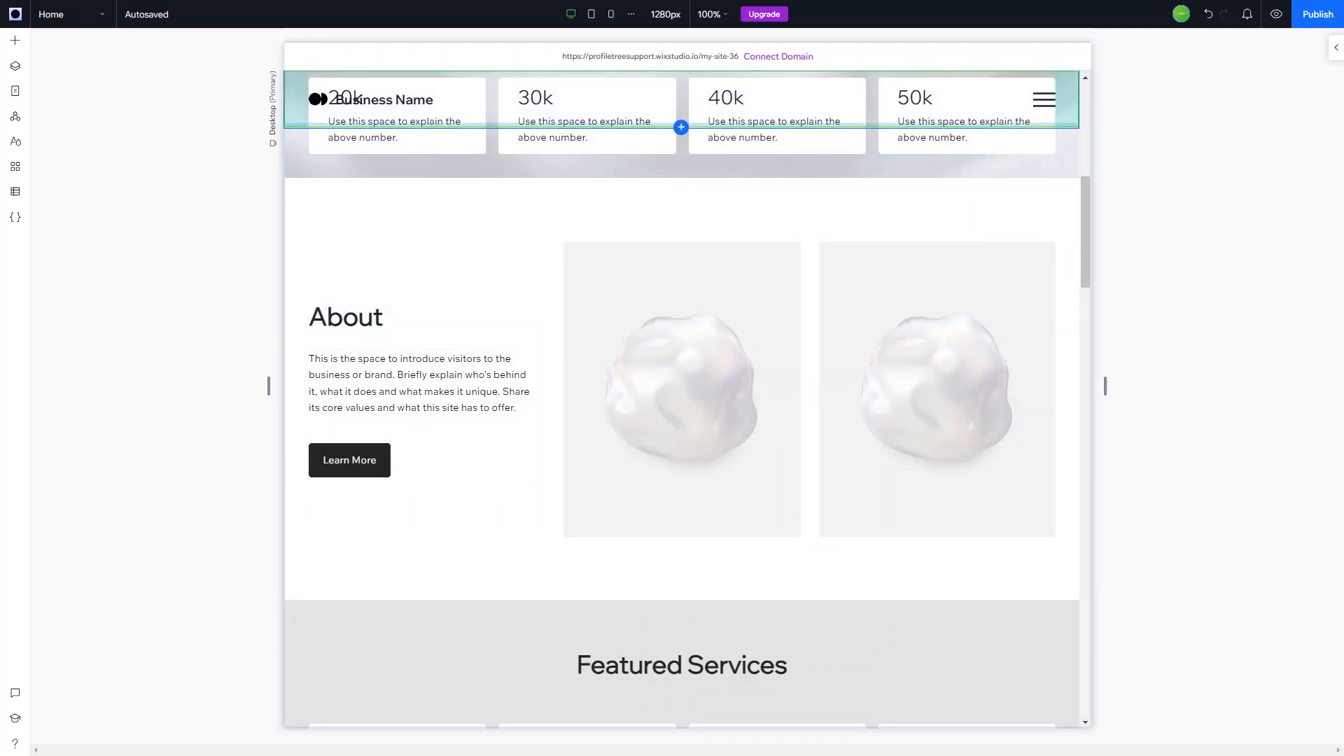
left_click(764, 103)
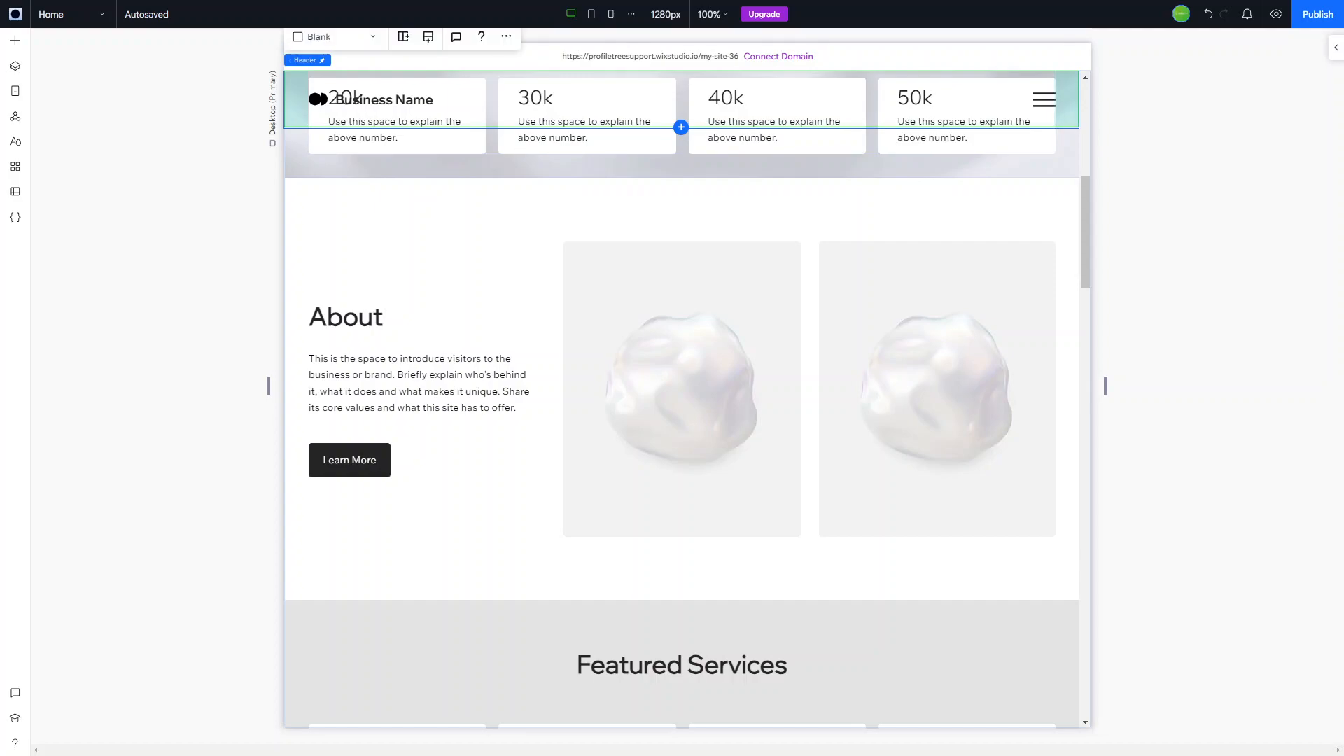
left_click(1331, 47)
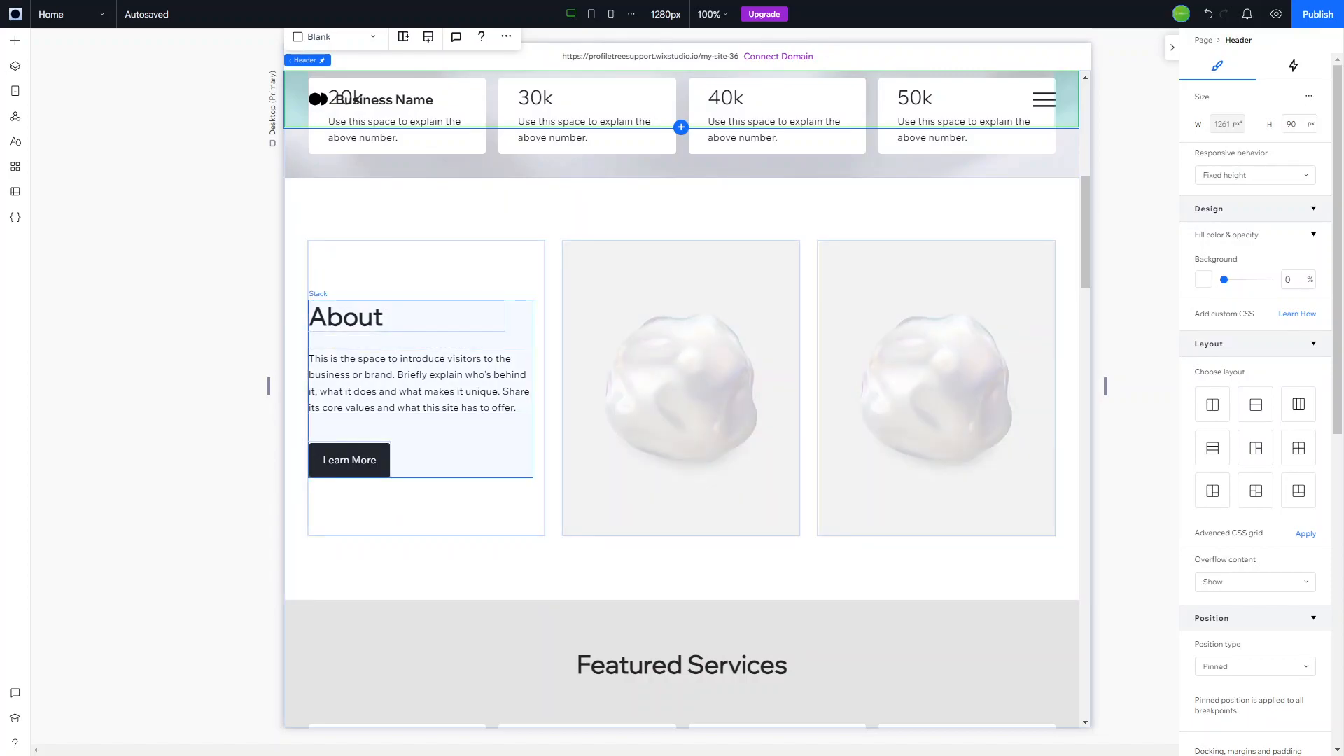
- Examine the properties of the About section's button and paragraph and of their parent stack, cell and section
left_click(350, 460)
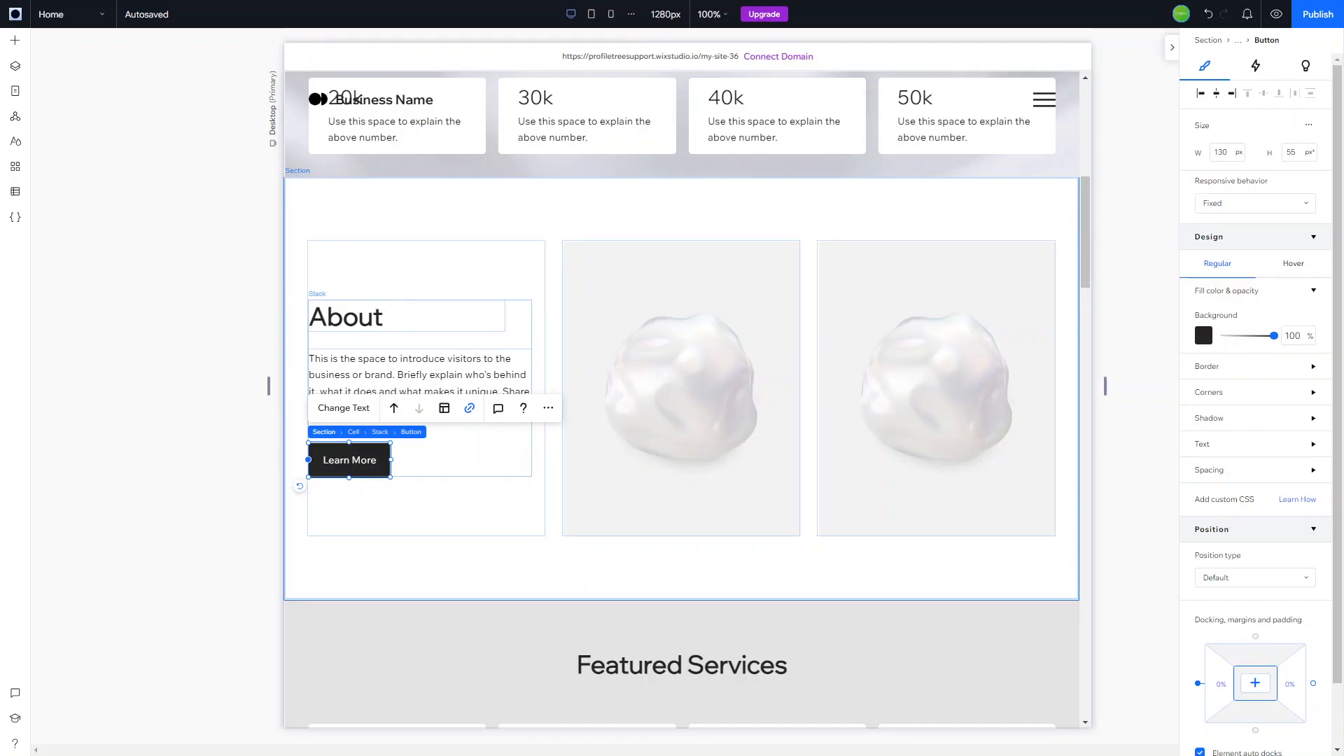
left_click(325, 432)
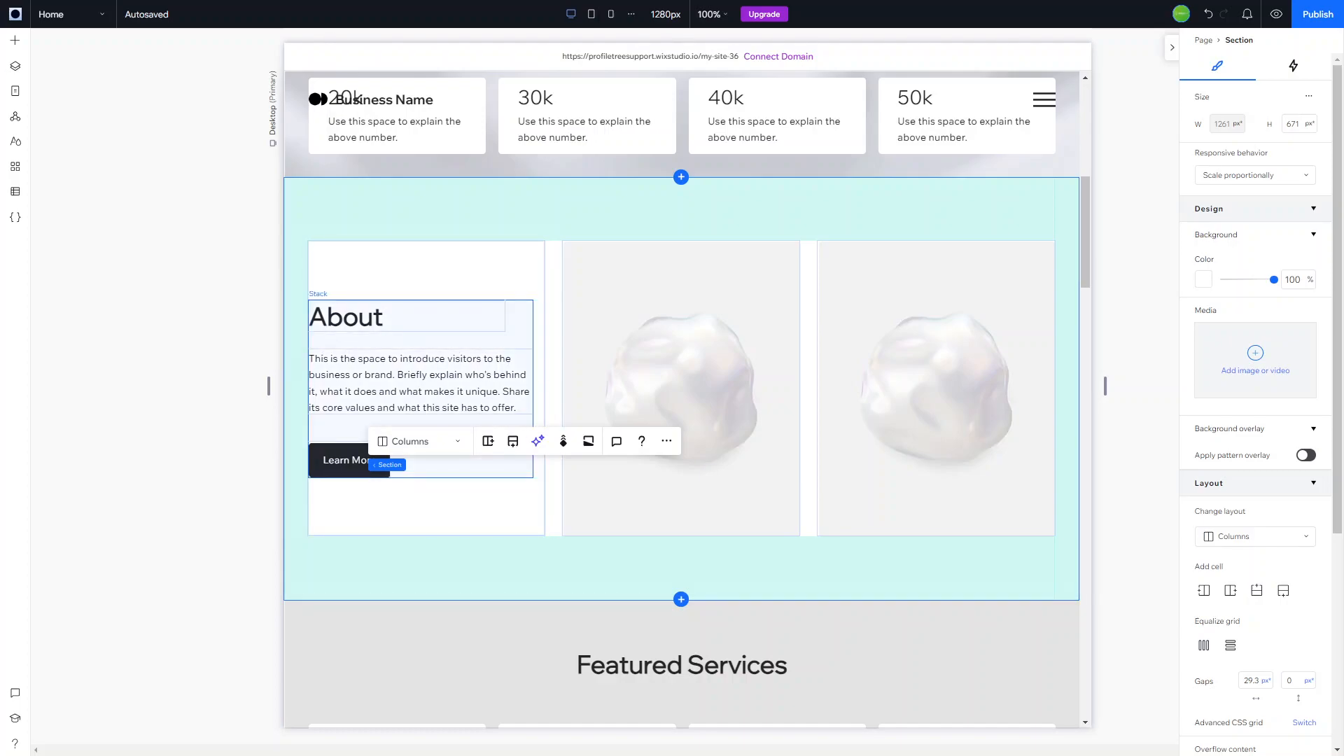
left_click(420, 383)
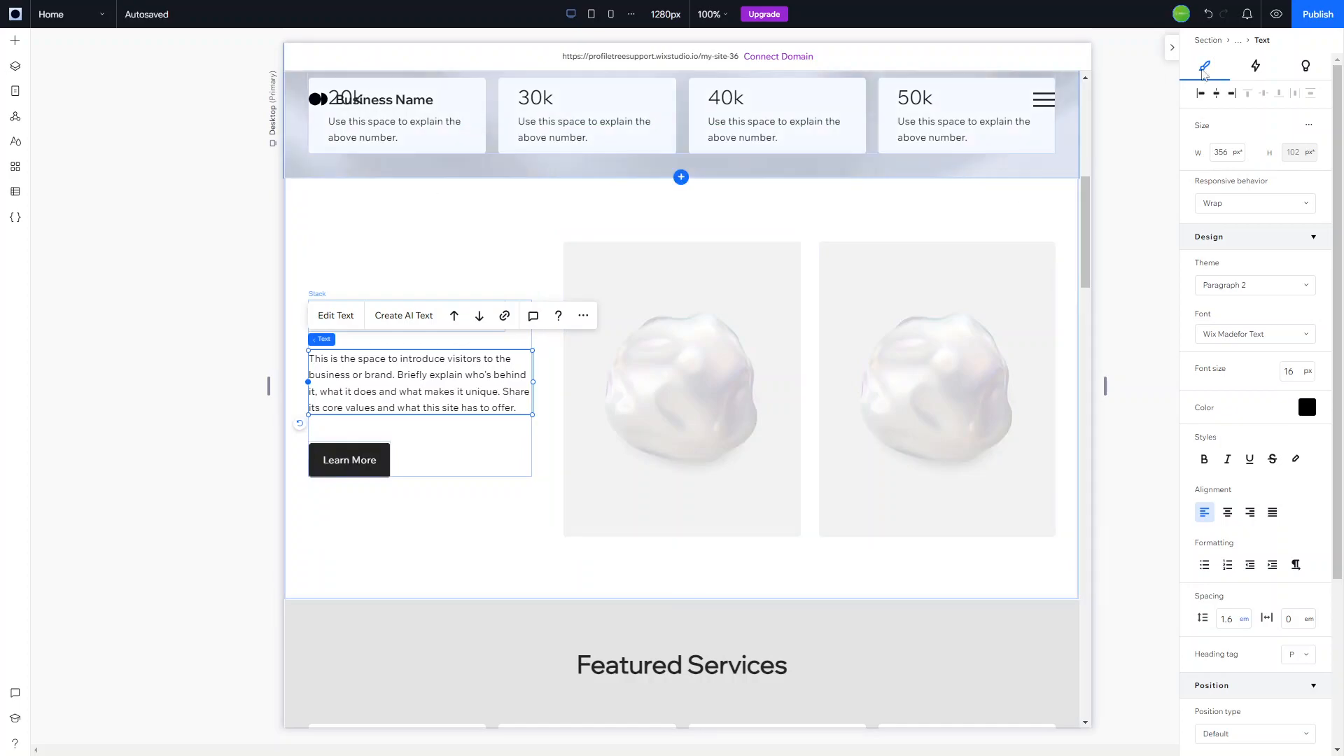
left_click(1237, 44)
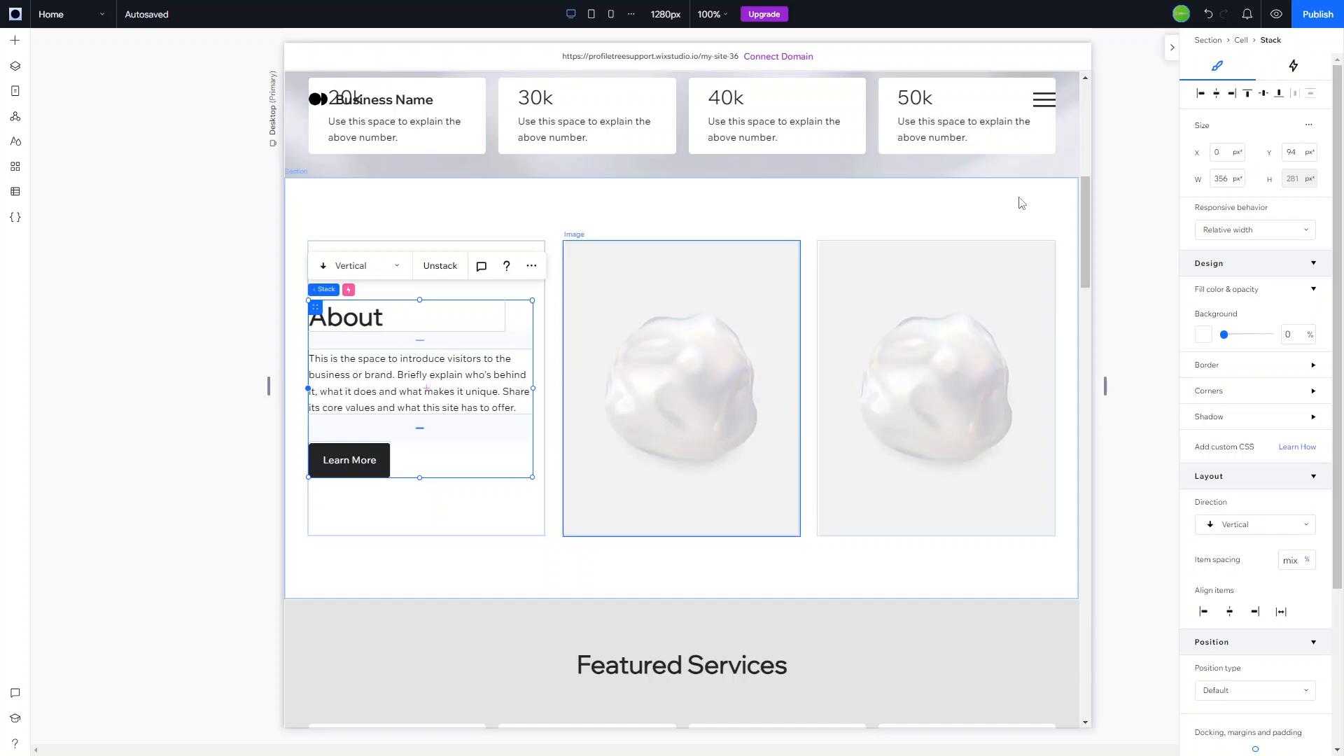
left_click(1241, 40)
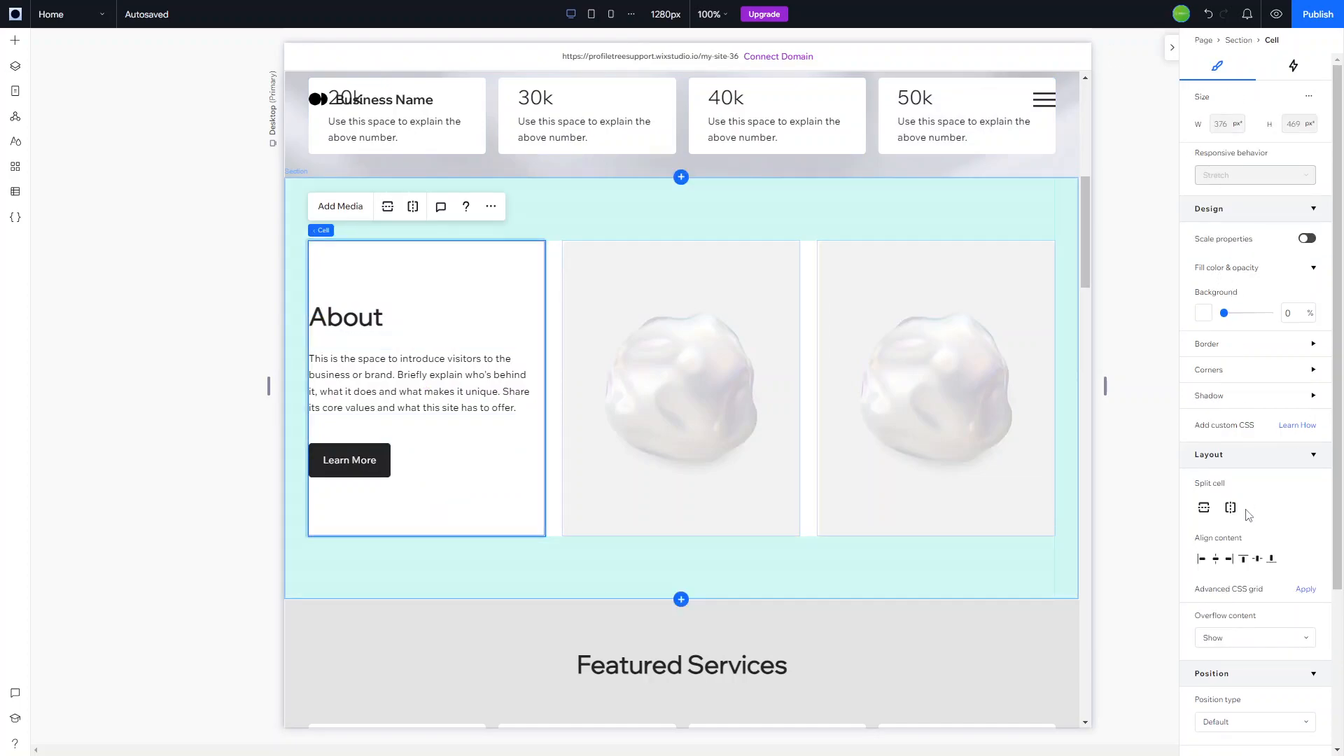
left_click(1239, 40)
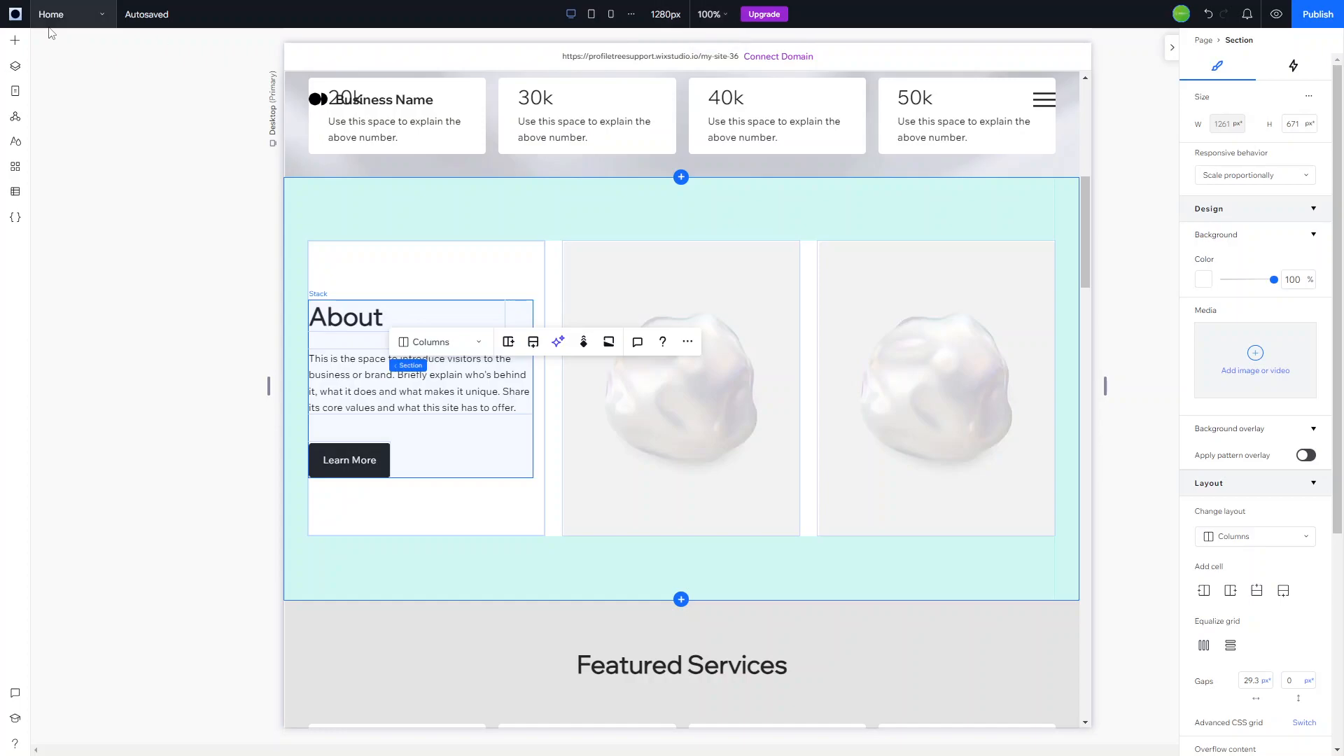
- Look through the main site options and the list of site pages, staying on the Home page
left_click(14, 15)
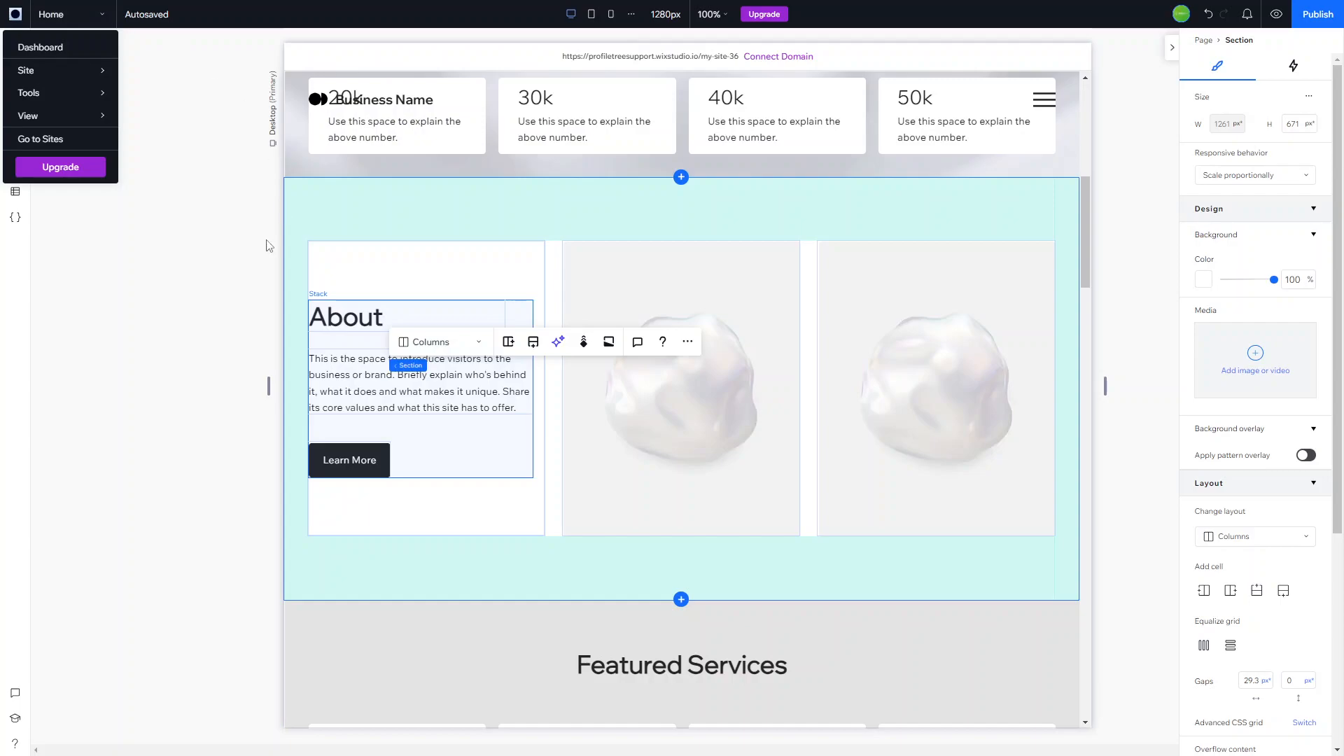
left_click(178, 132)
left_click(104, 12)
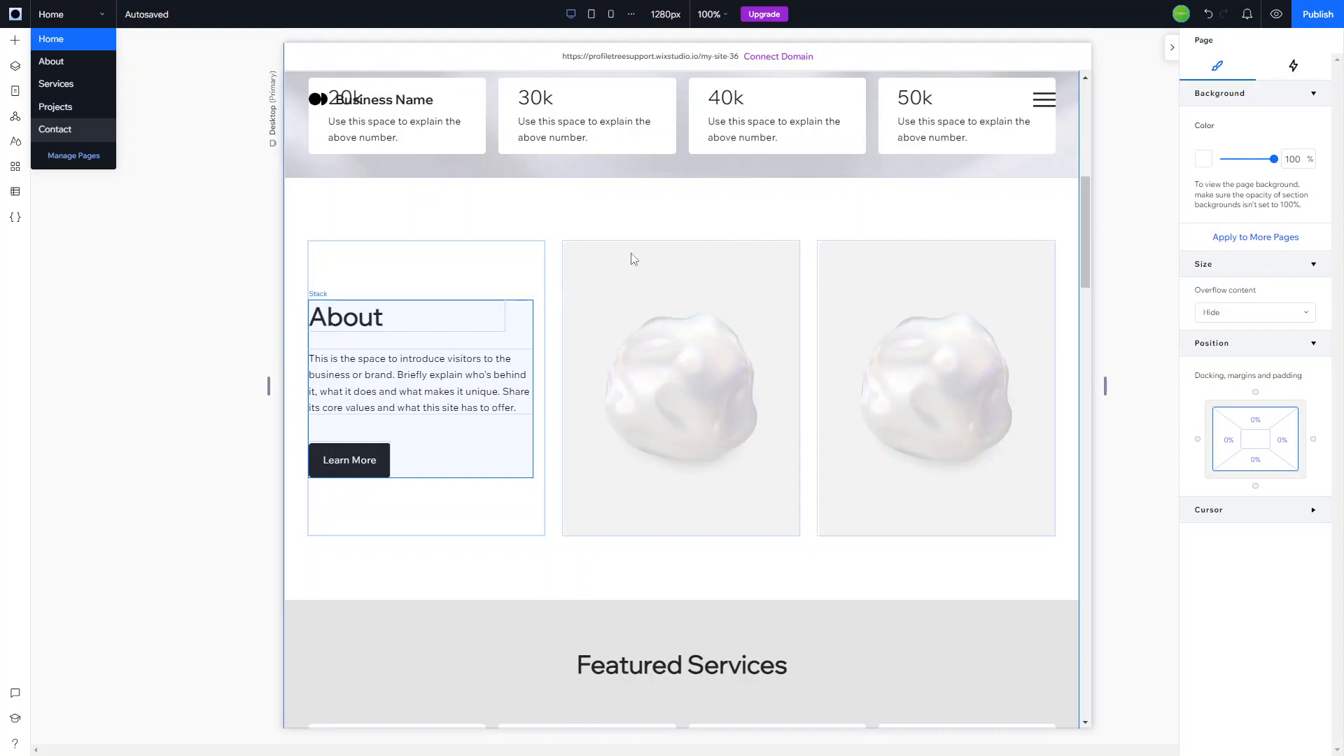
left_click(186, 234)
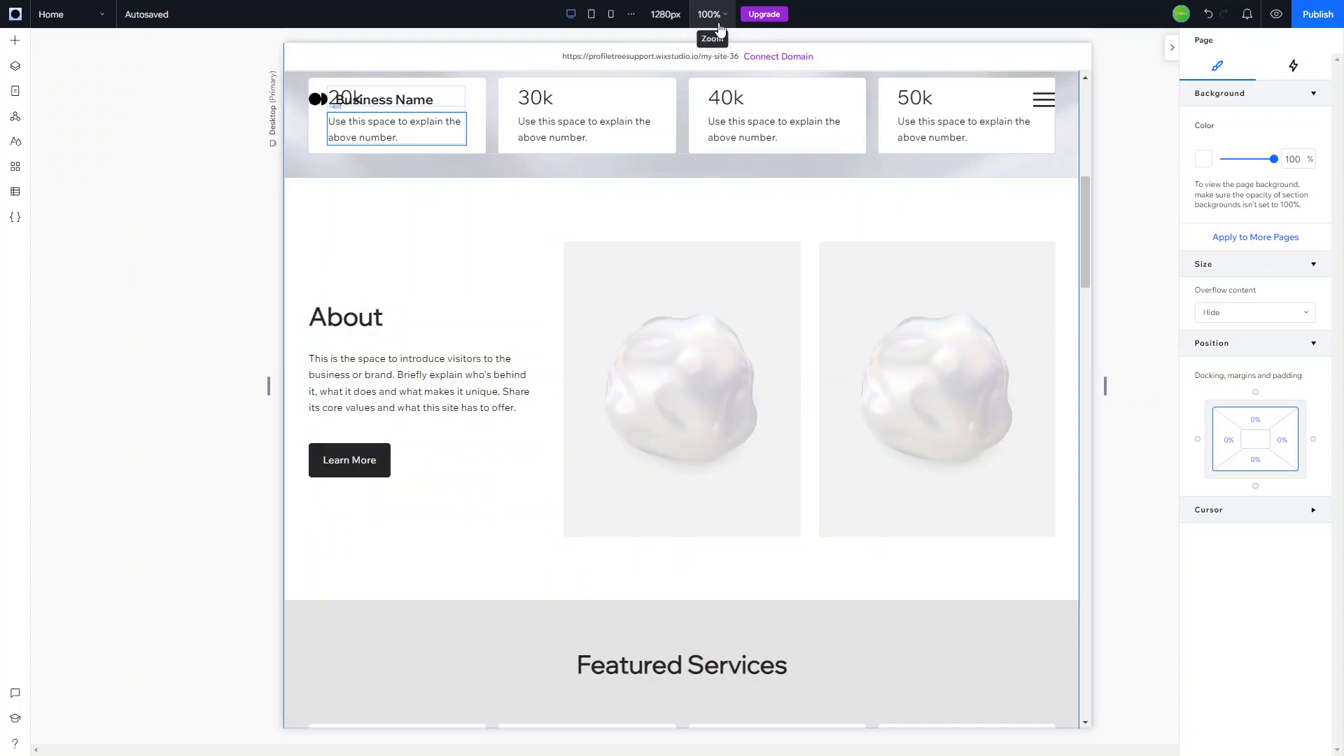
- View the editing size settings of the desktop breakpoint and close them
left_click(666, 14)
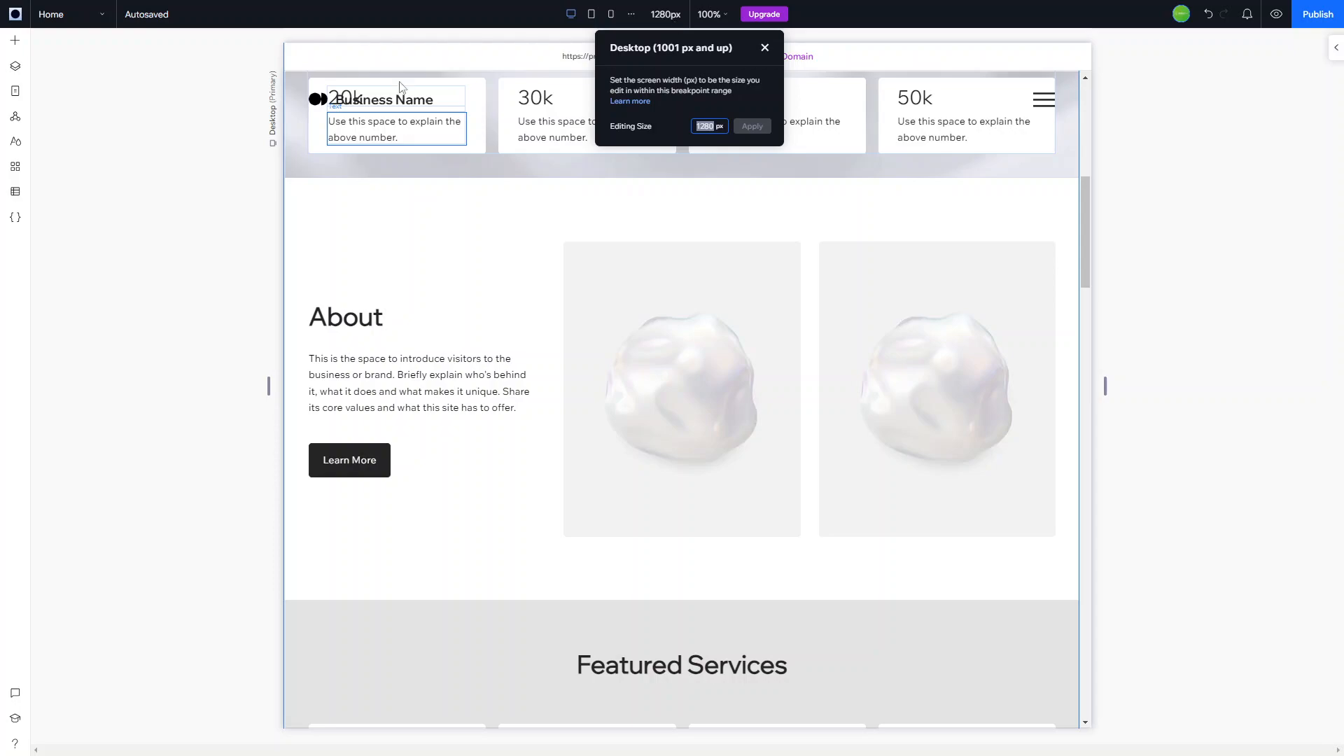
left_click(240, 255)
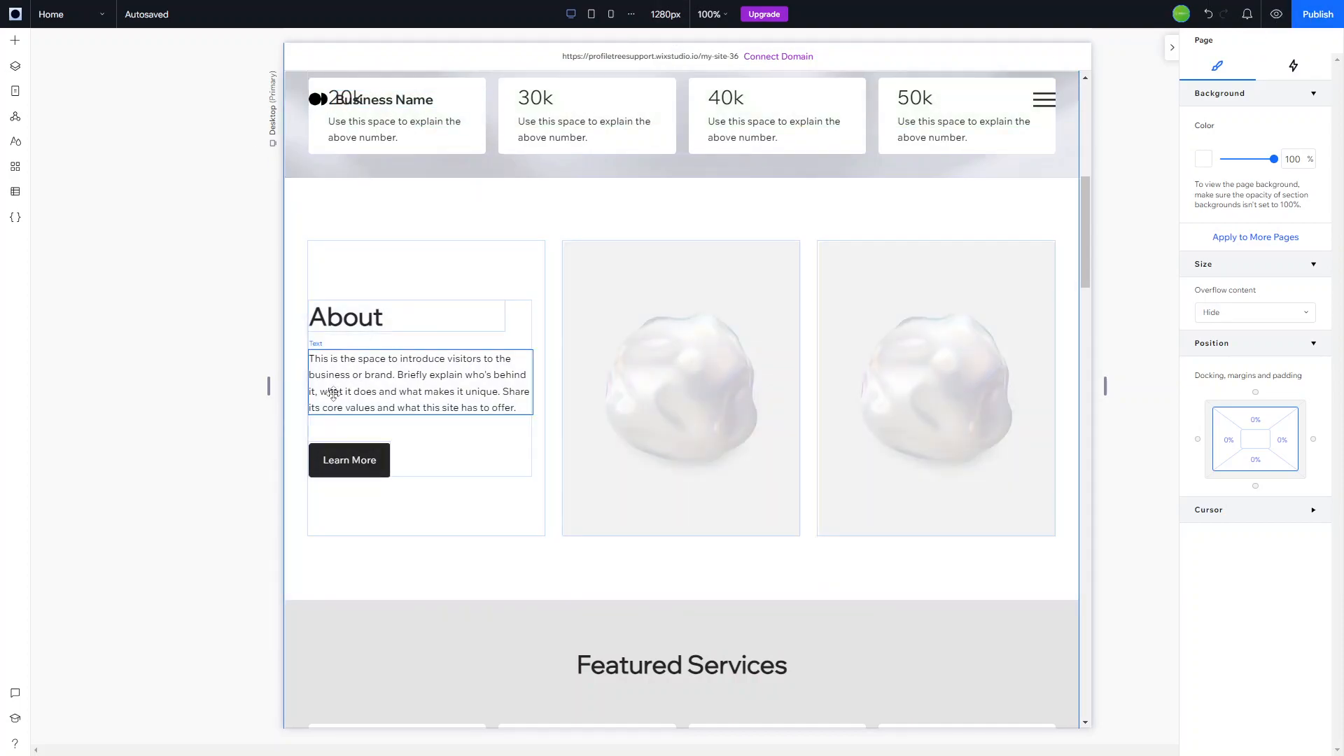
- Bring the Featured Services section into view and show the Quick Add elements available for the page
scroll(333, 391, "down", 2)
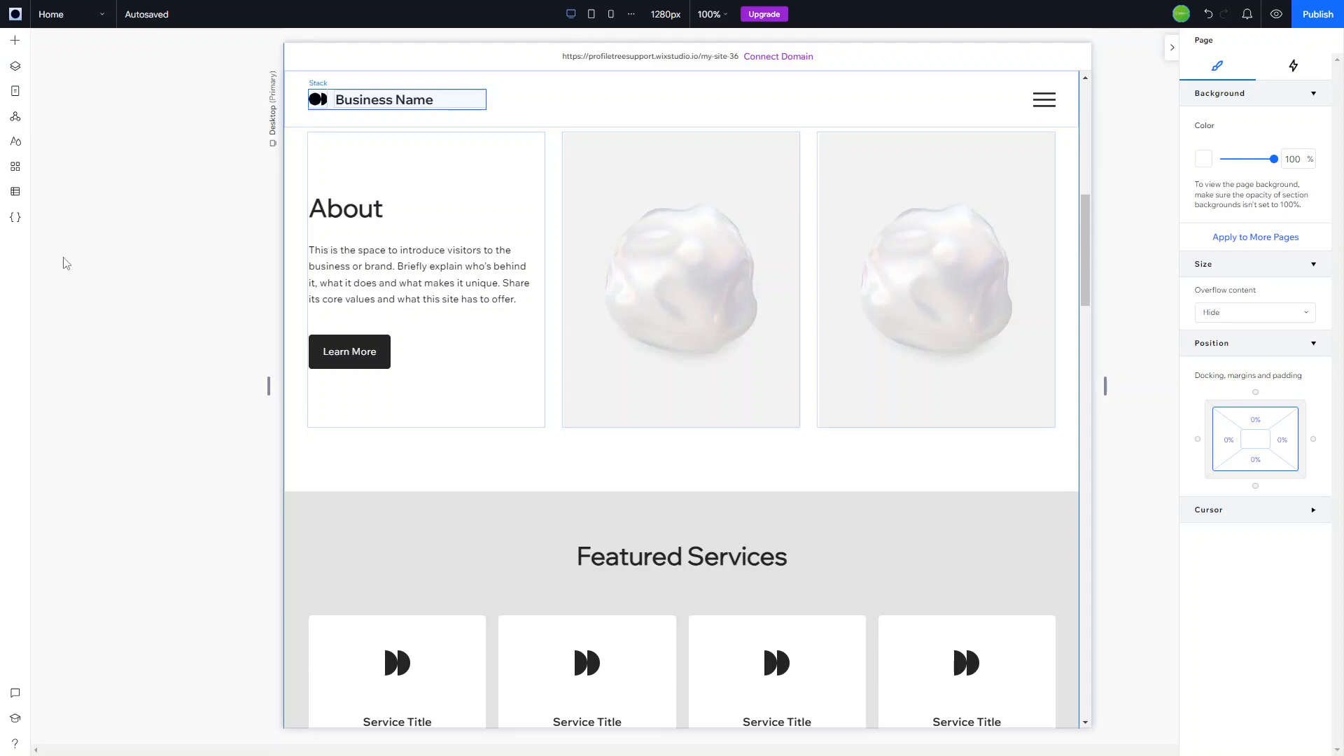
scroll(66, 263, "down", 1)
scroll(66, 264, "down", 1)
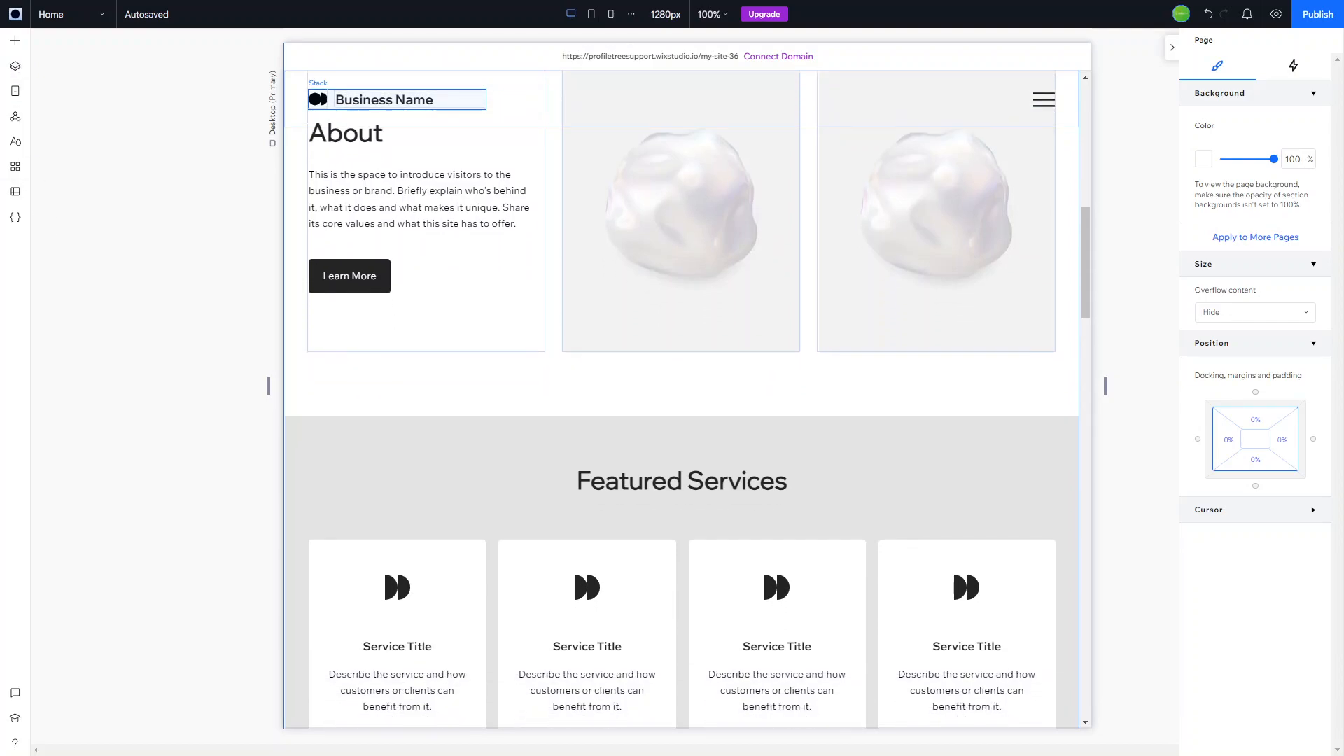
left_click(17, 43)
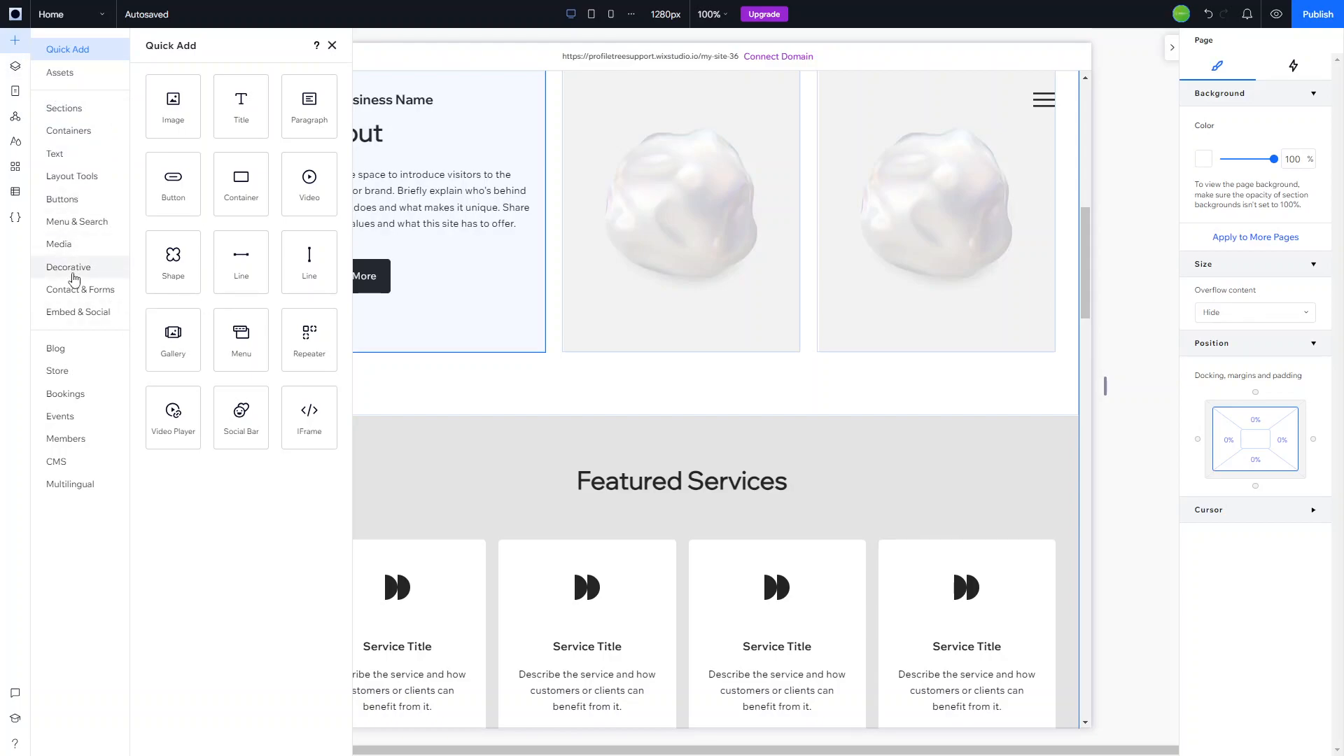
- Show the page's layers, select the Featured Services section and expand it and its first cell
left_click(16, 68)
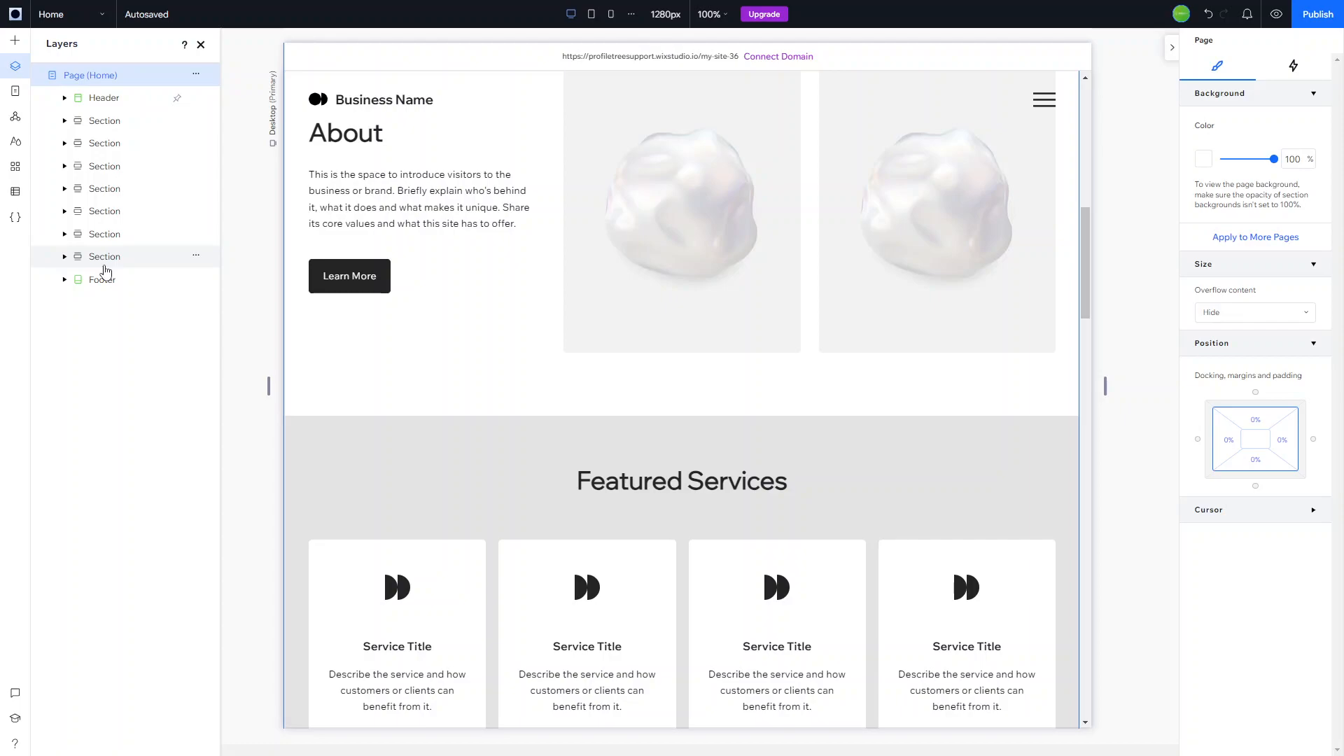
left_click(65, 167)
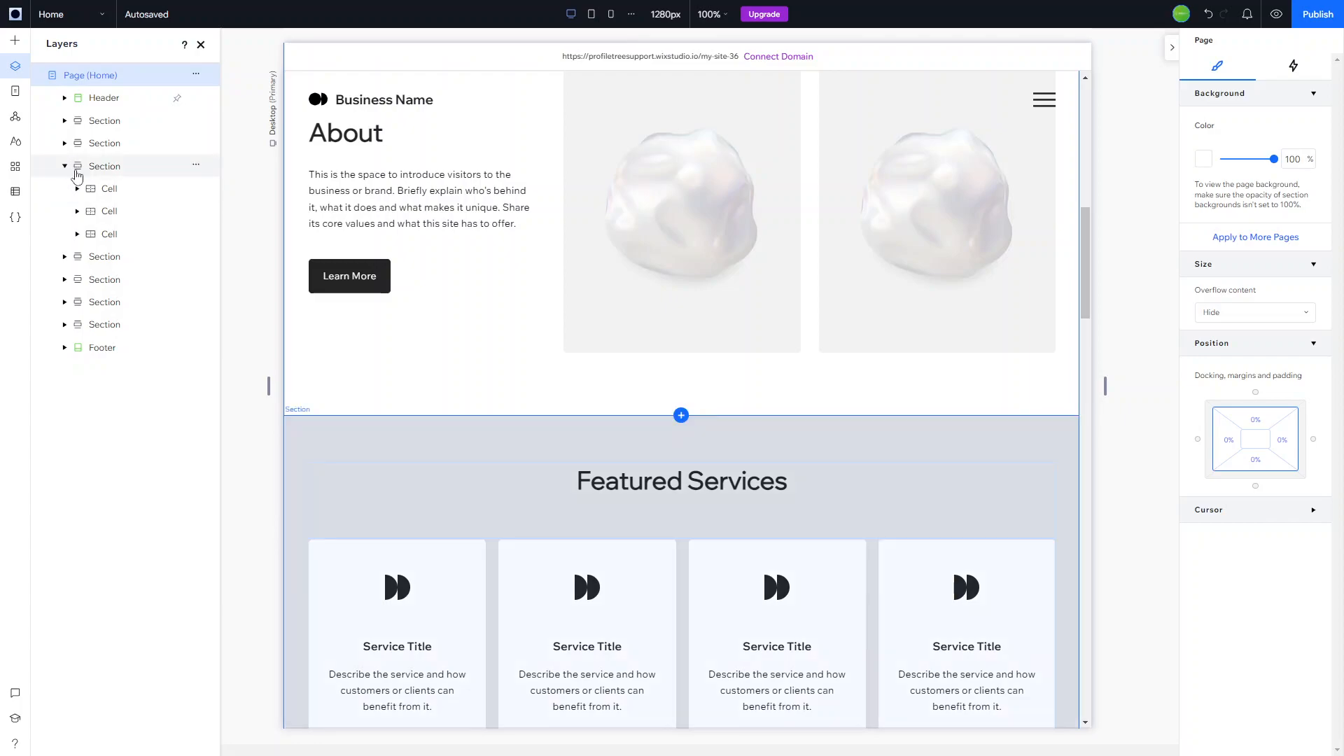
left_click(147, 178)
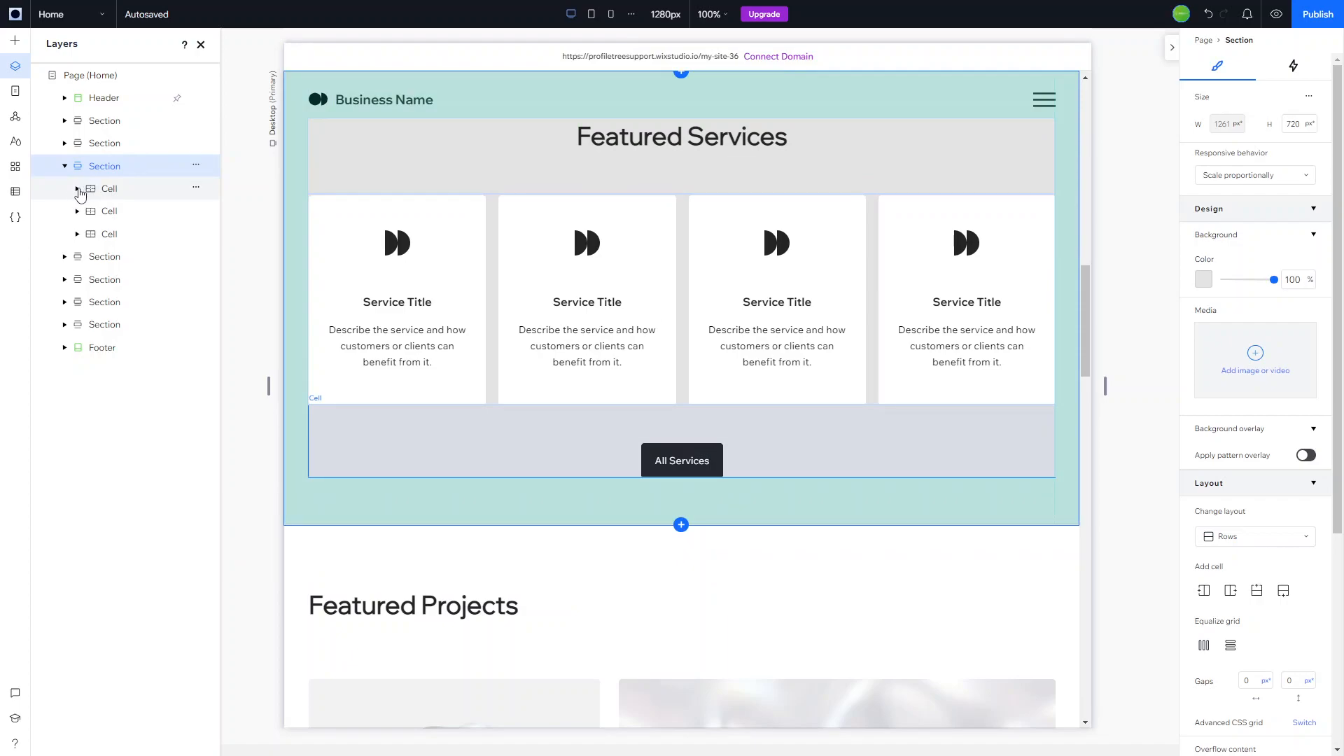
left_click(78, 190)
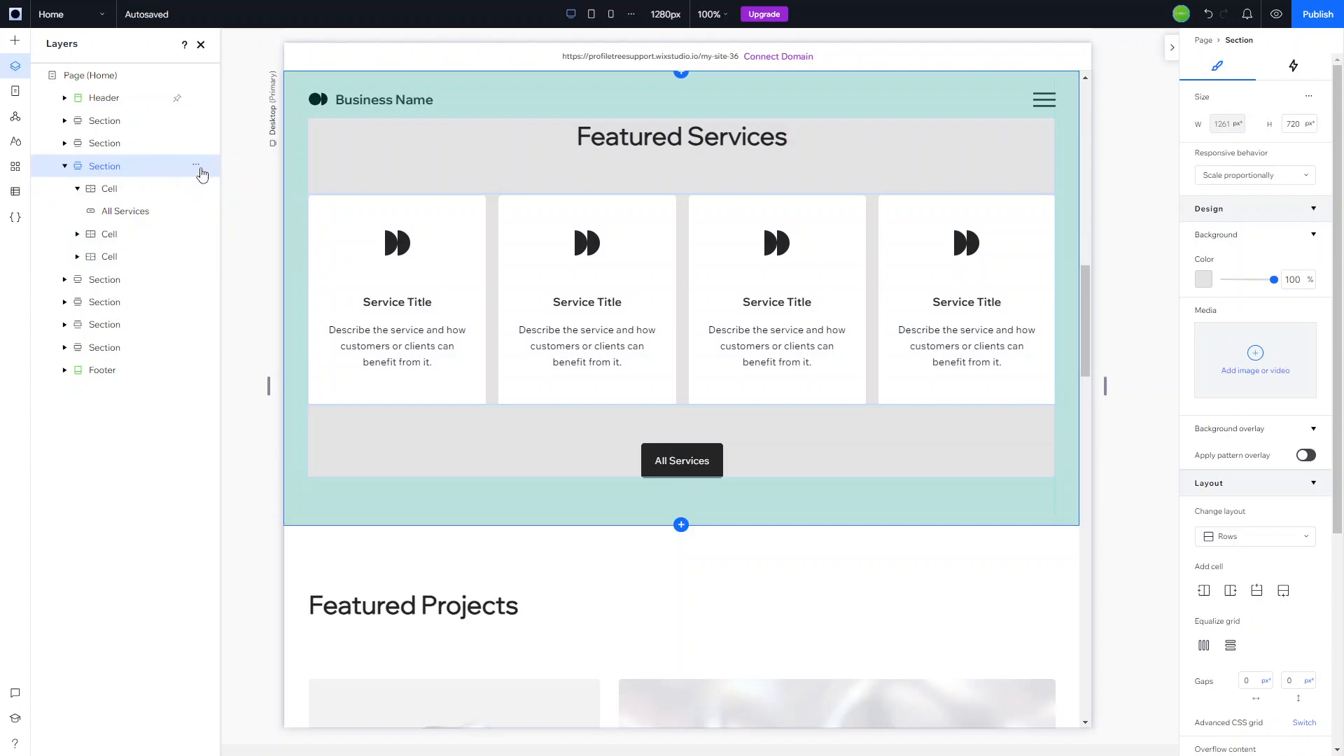
- Review the actions available for the Featured Services section layer, and collapse and re-expand its contents
left_click(197, 166)
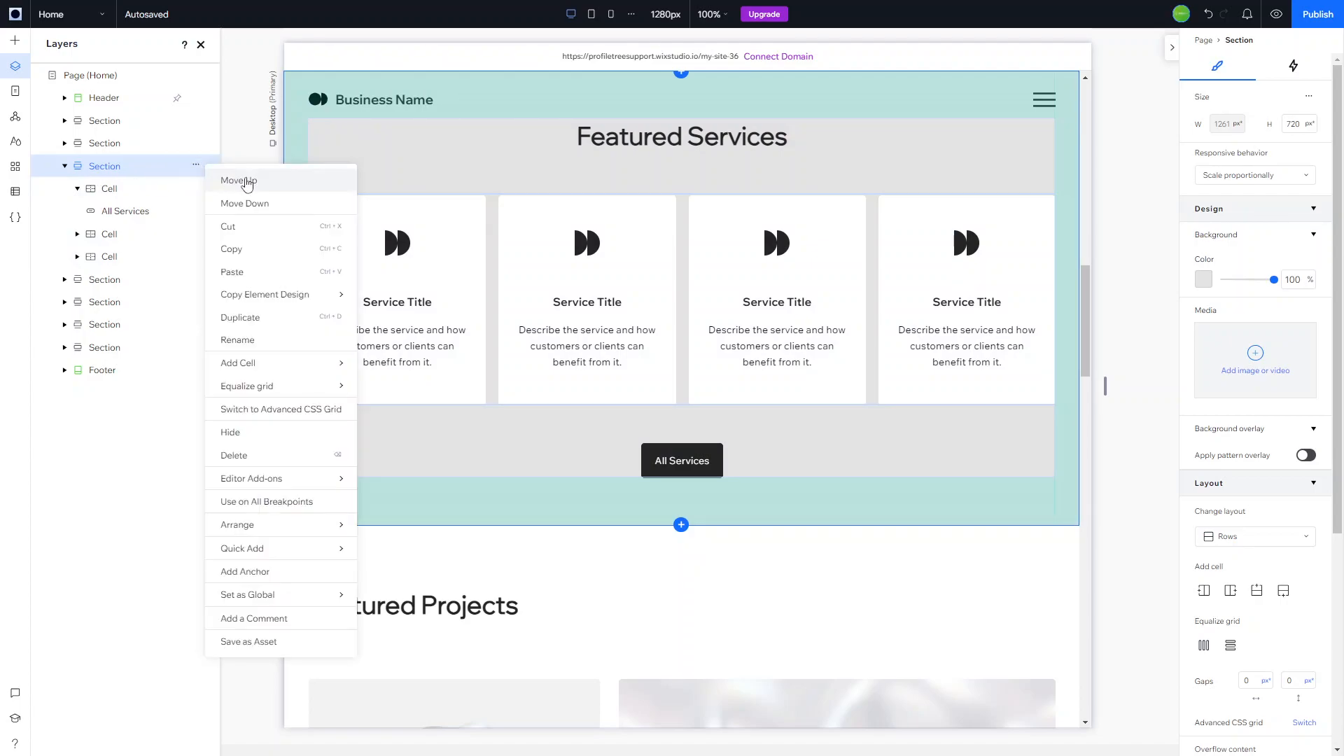
left_click(65, 167)
left_click(65, 166)
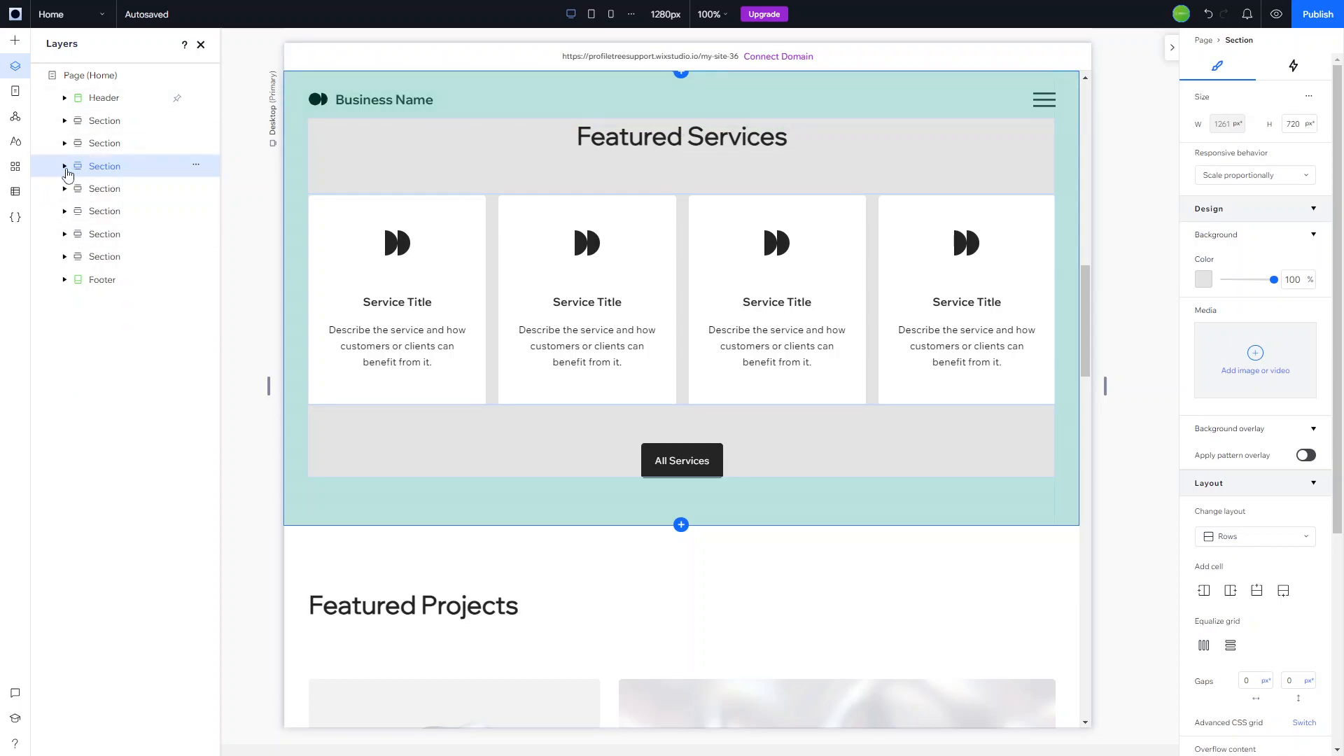
left_click(64, 167)
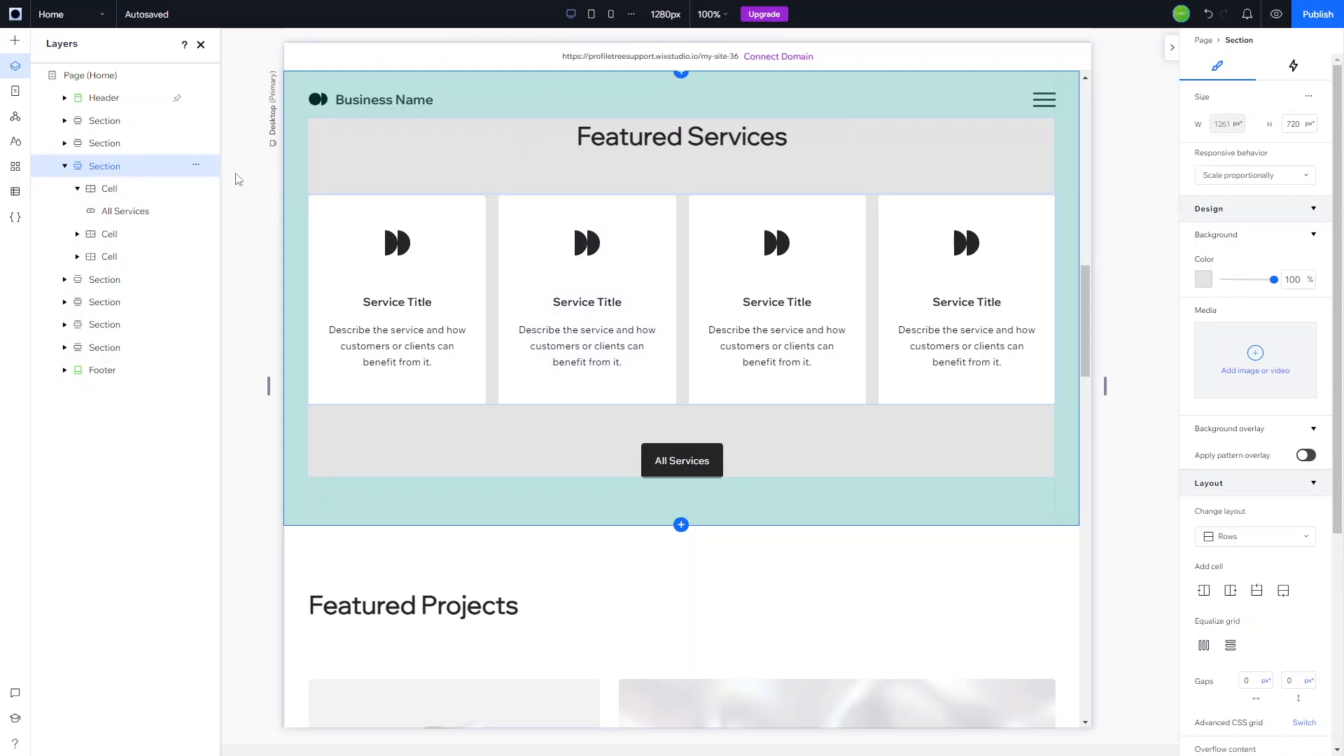
- Rename the selected section's layer as Featured Services Section and collapse its contents
left_click(196, 166)
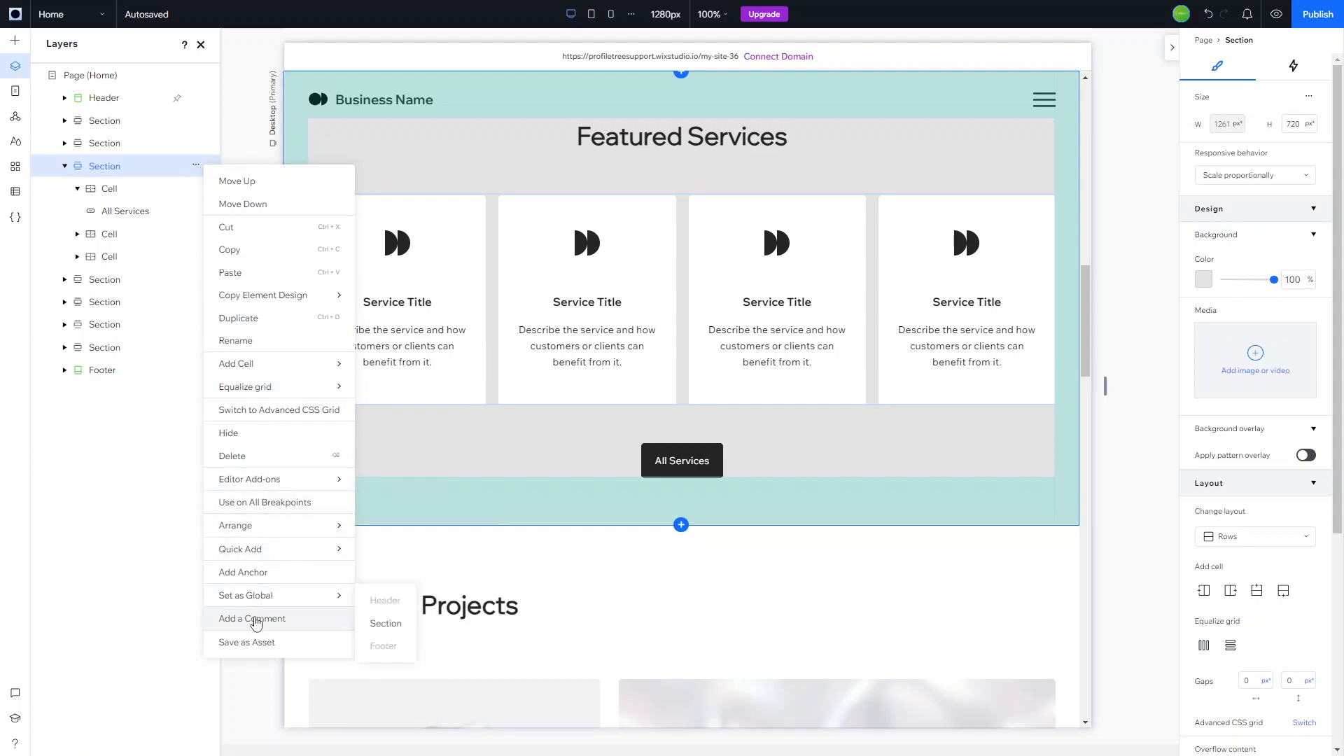
left_click(280, 341)
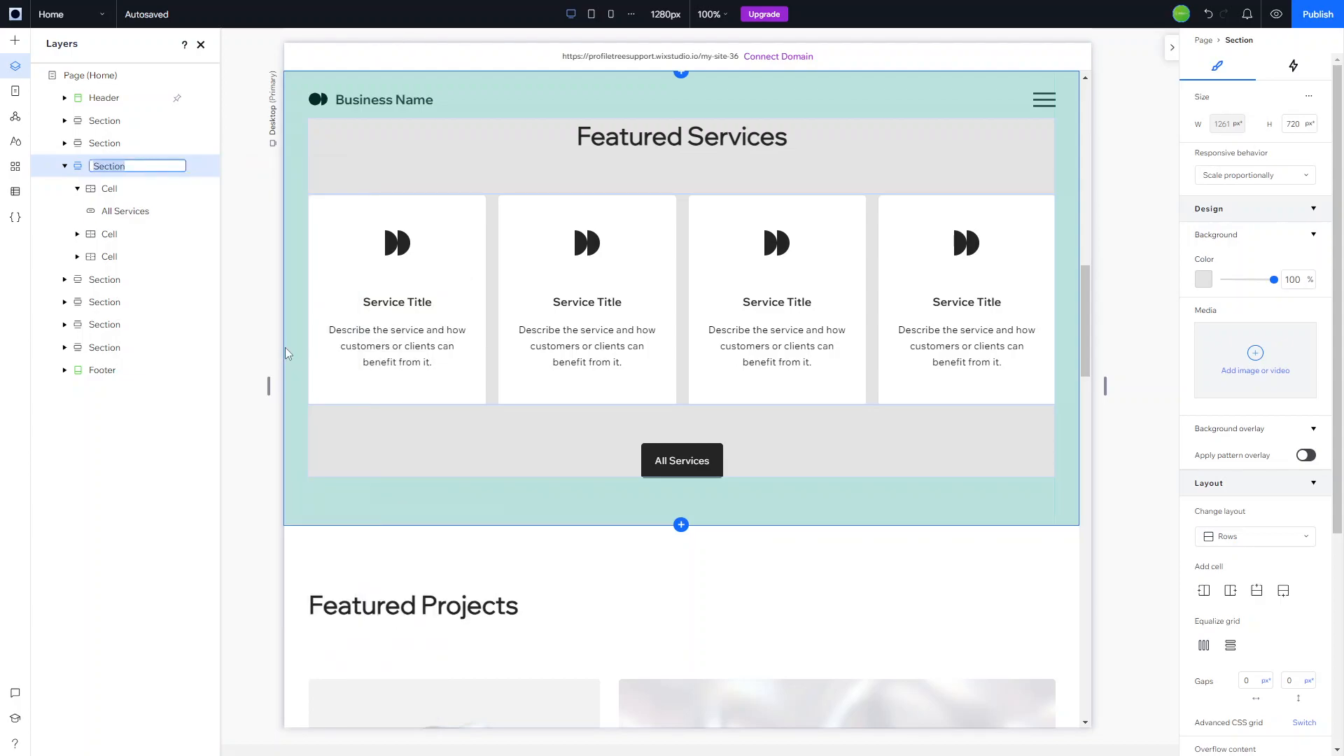
type("Featured S")
type("ervicesSwct")
type("ion")
key("Return")
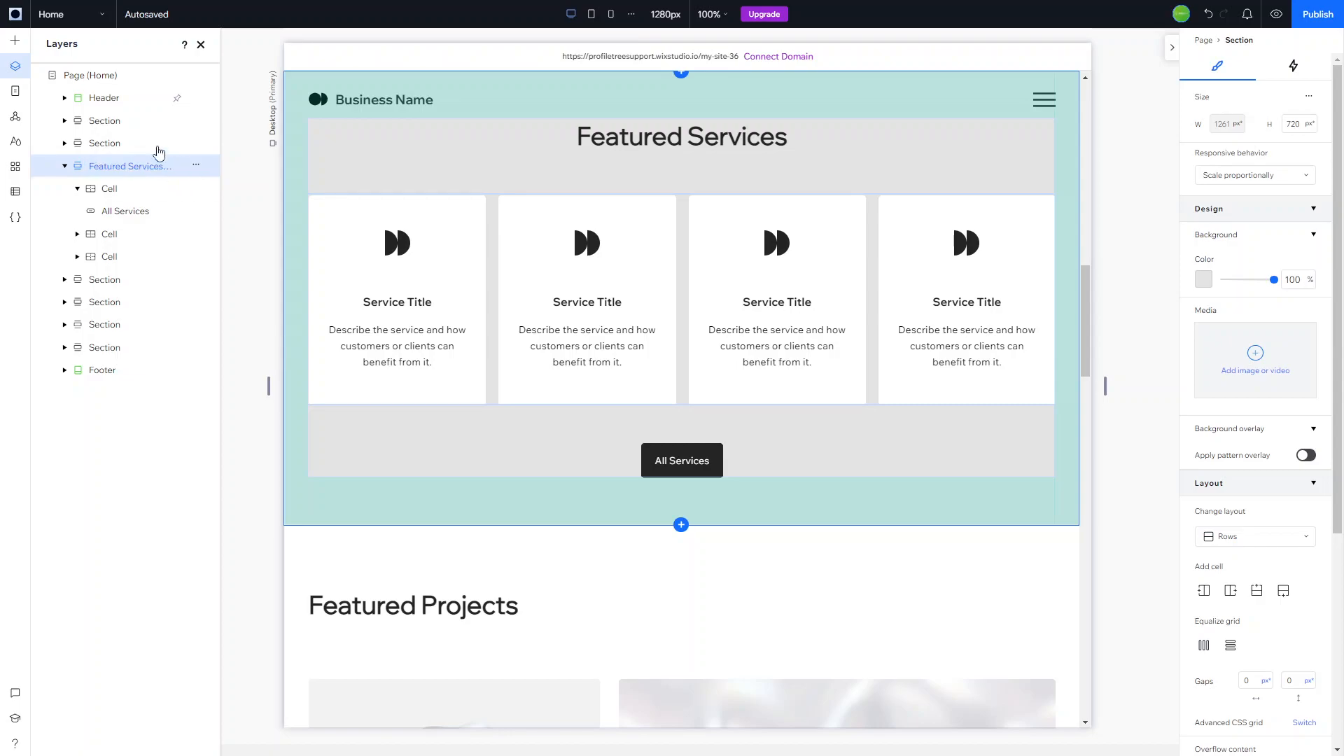
left_click(65, 166)
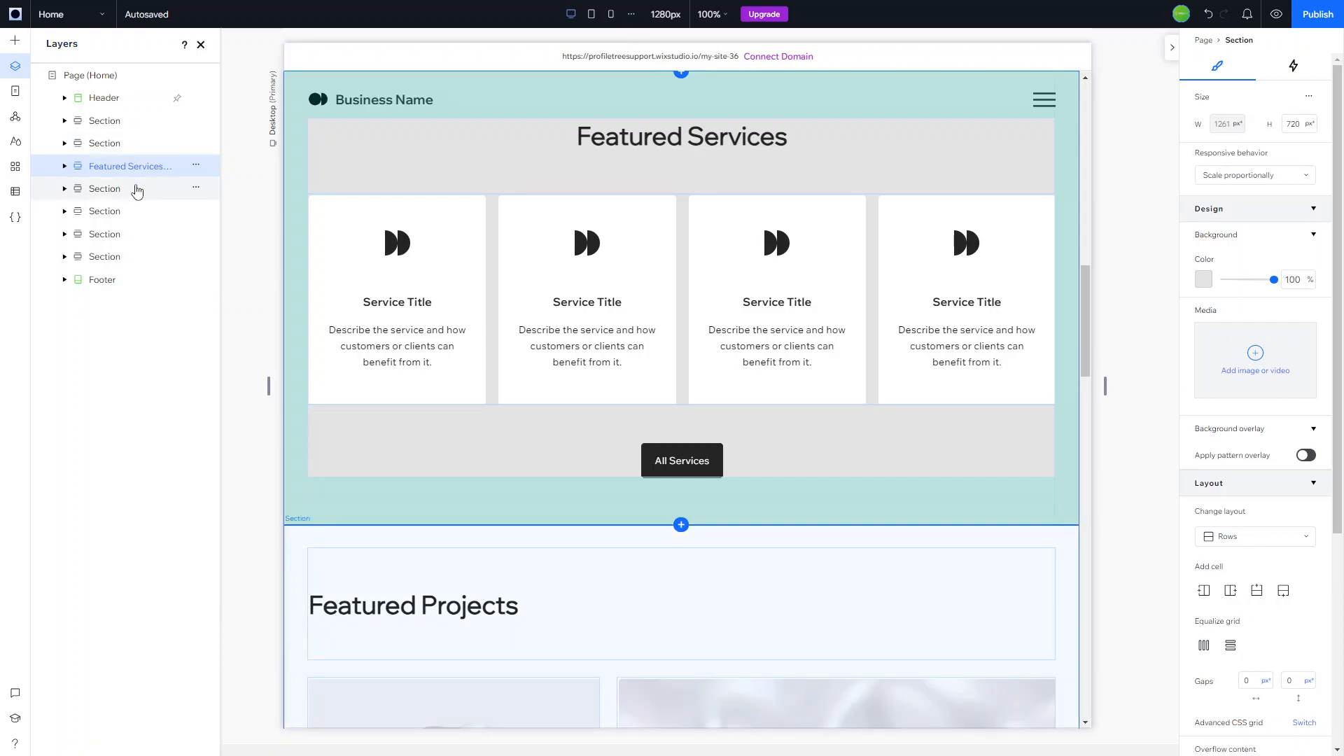
- Review the site's pages and global sections, along with its typography and color styles
left_click(16, 95)
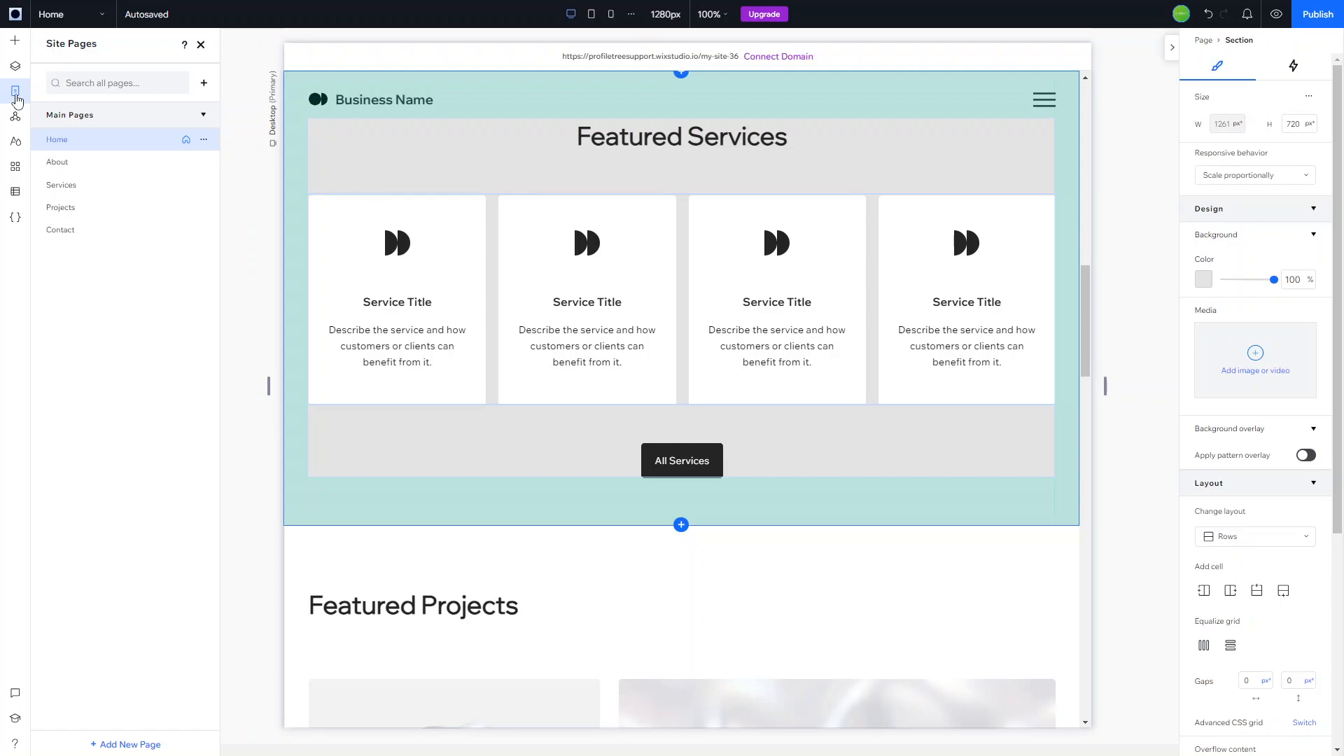
left_click(16, 117)
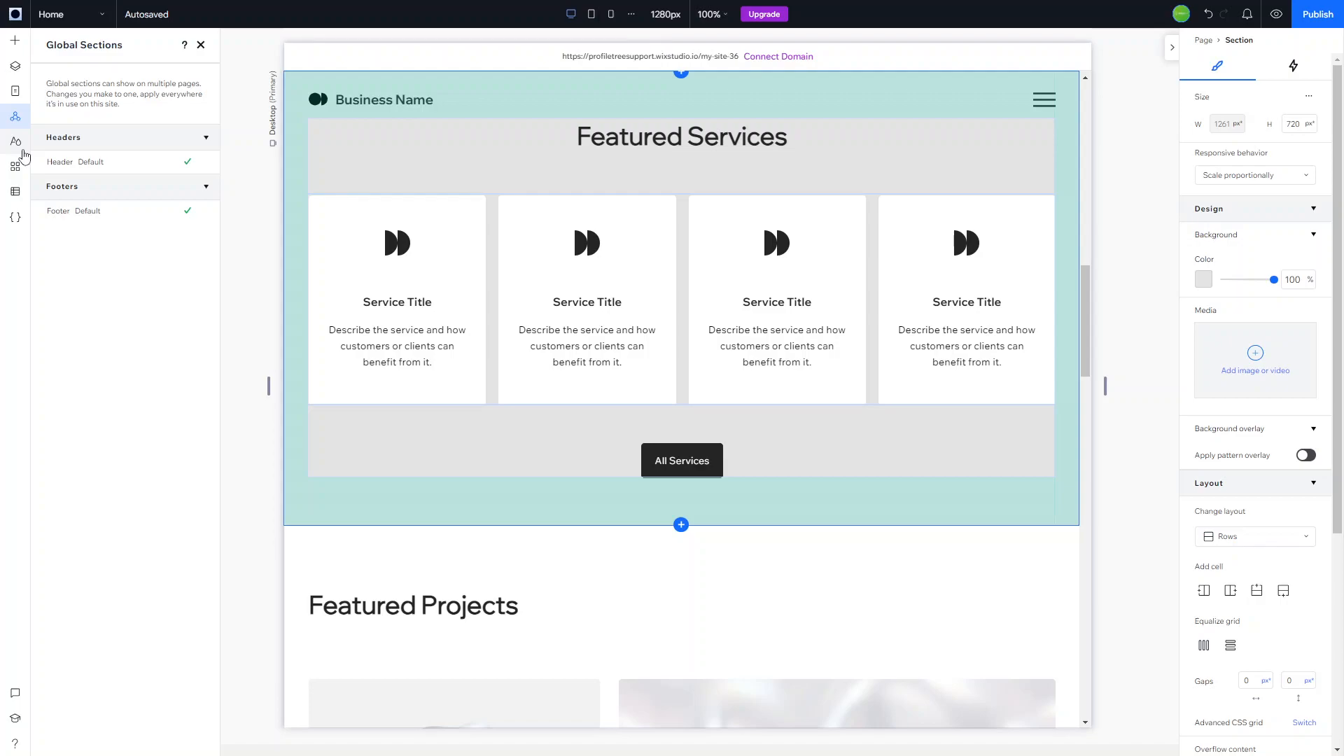
left_click(17, 142)
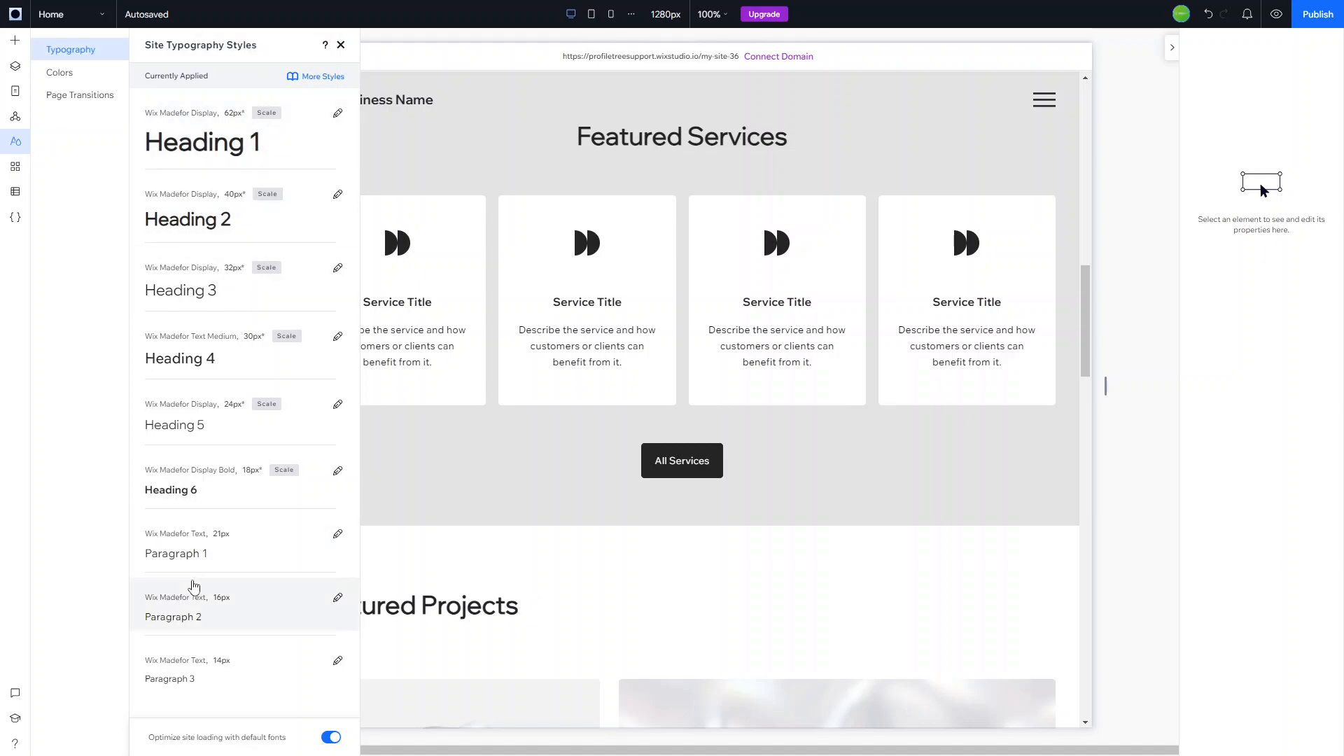
left_click(59, 74)
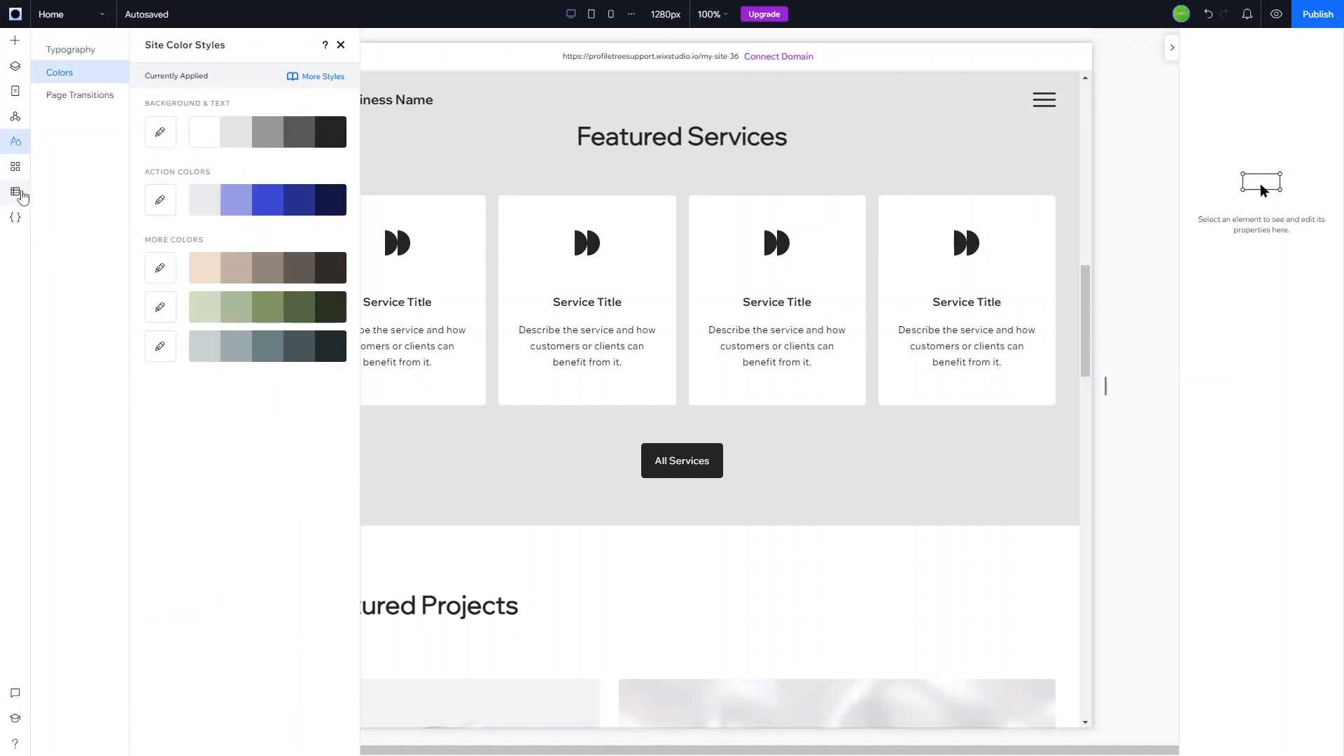
- View the App Manager and the options for adding the CMS and custom code, and close the last view
left_click(16, 166)
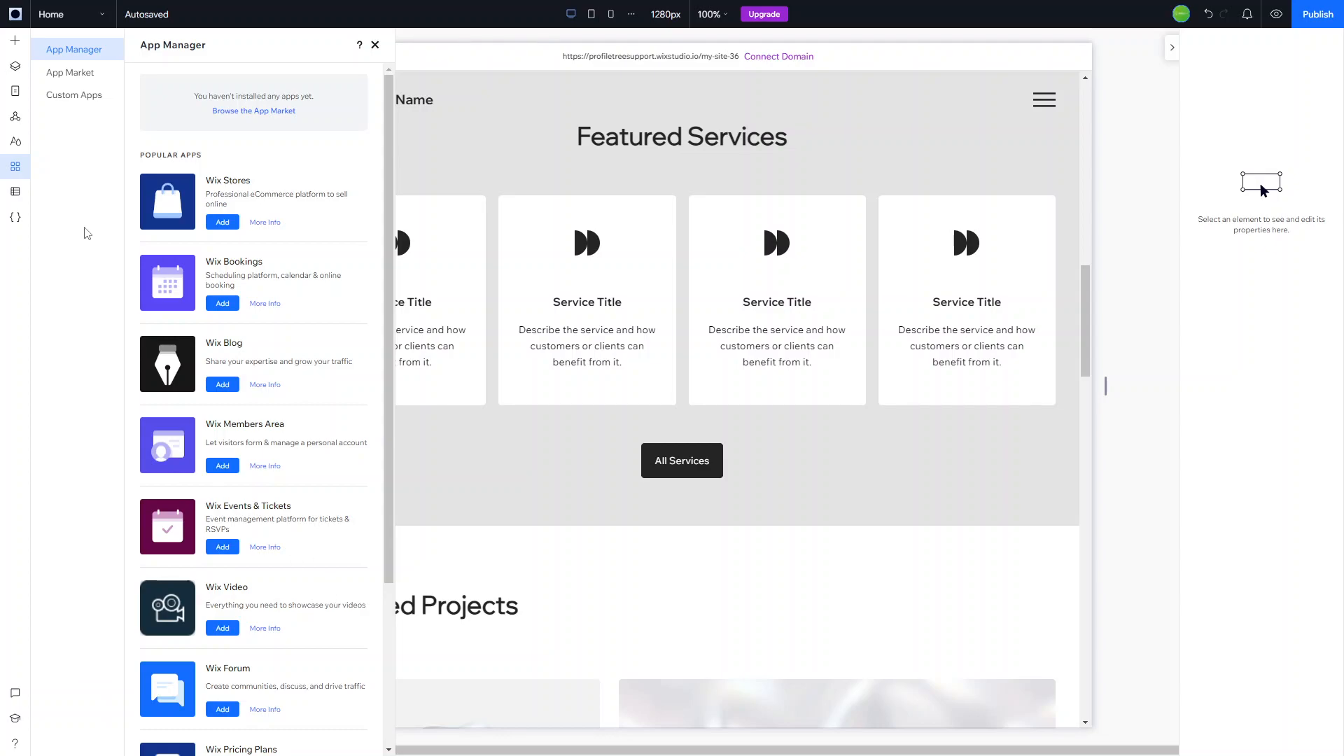
left_click(14, 192)
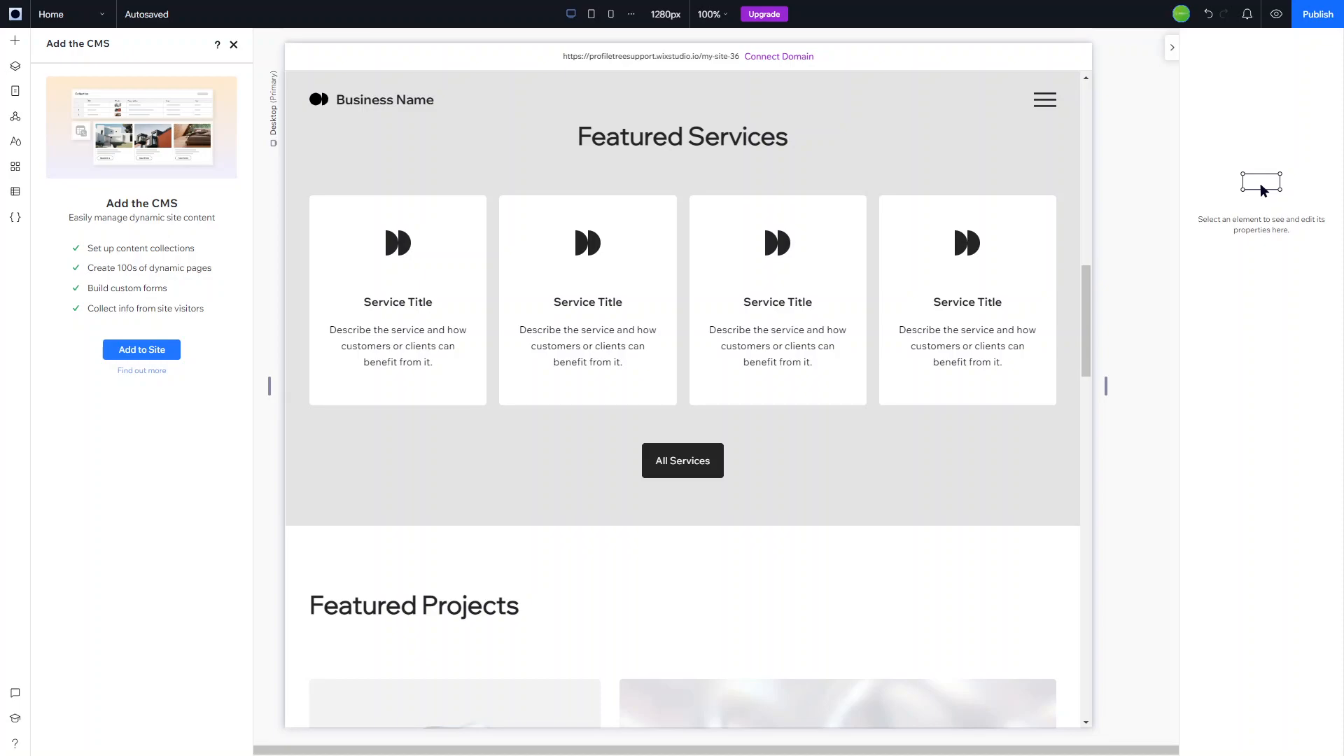
left_click(20, 217)
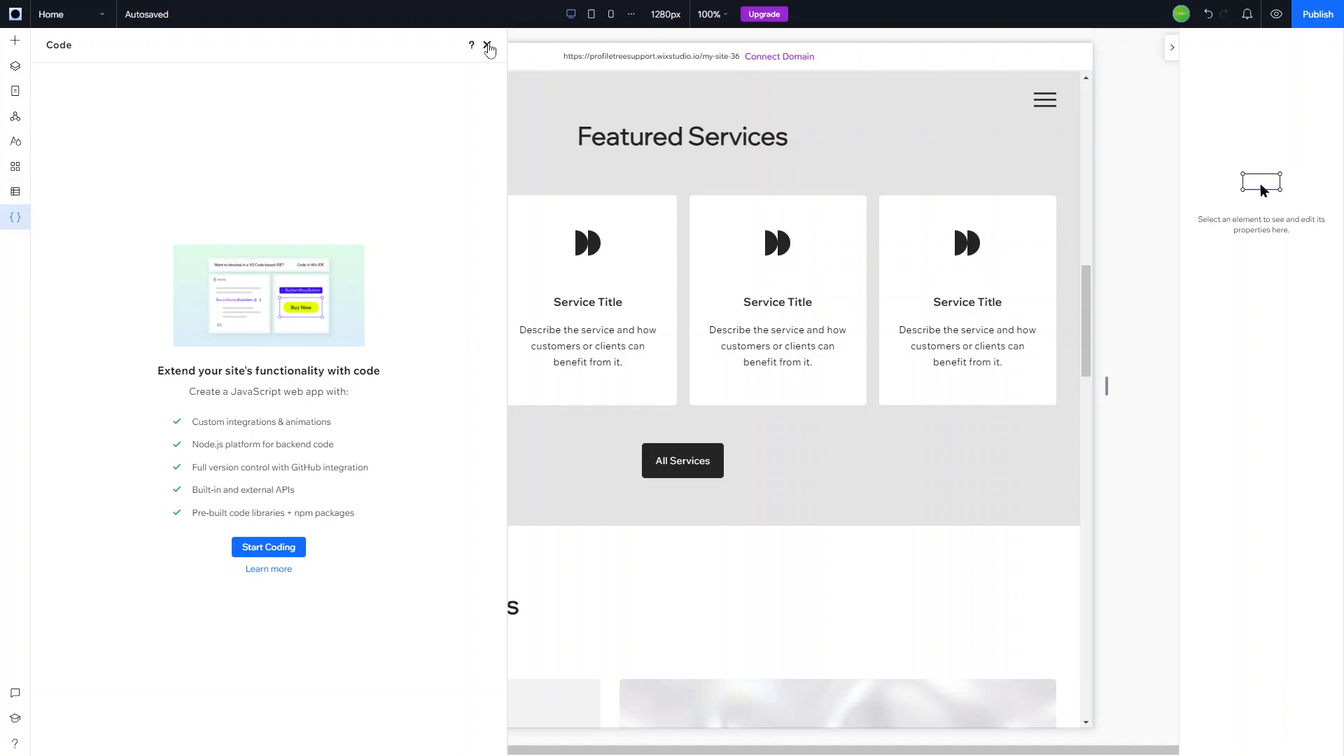
left_click(488, 46)
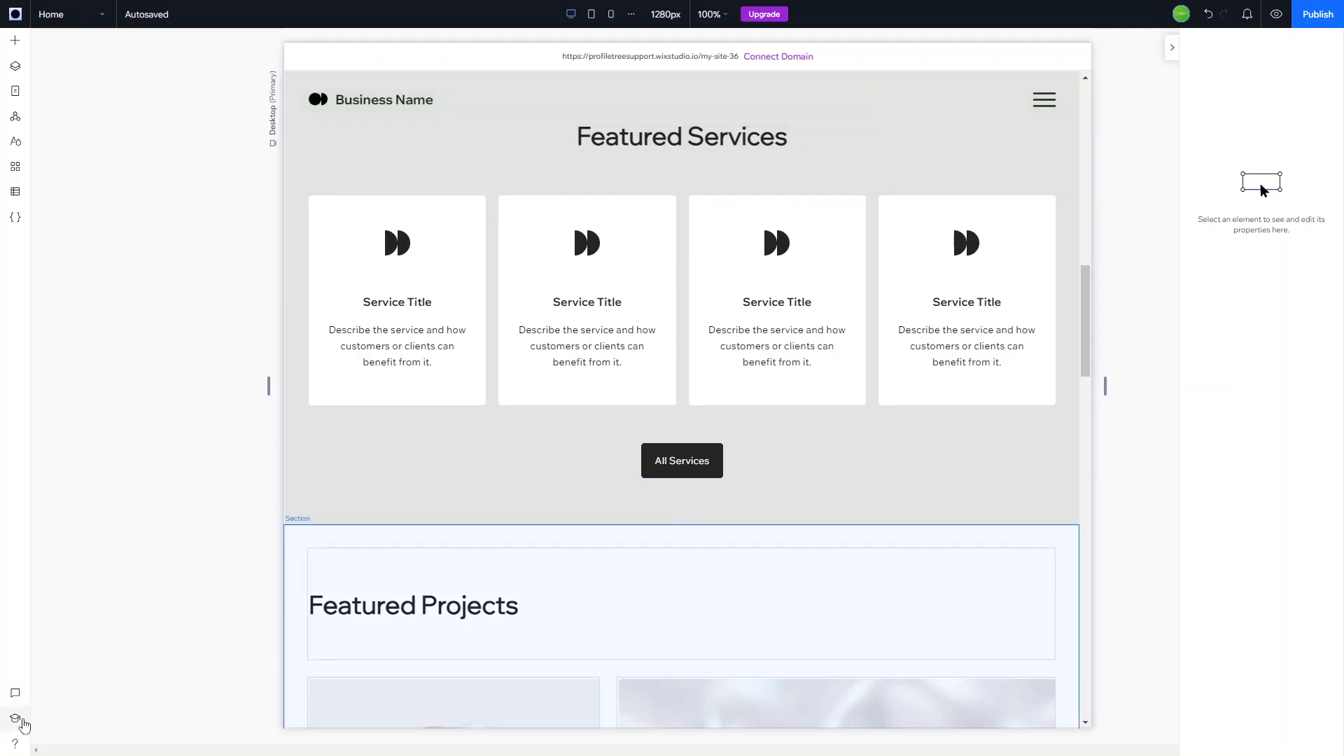
- Show the site's comments, browse the whole list of video tutorials and close it
left_click(15, 694)
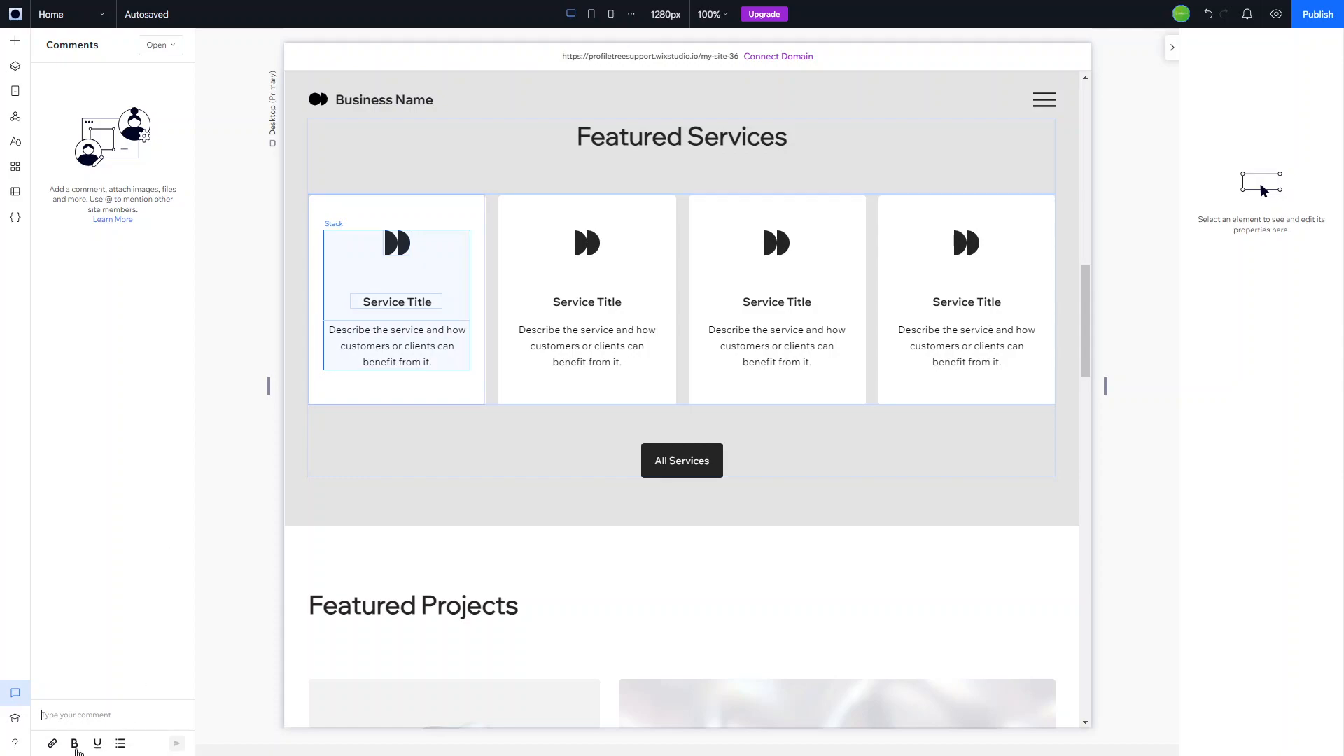
left_click(21, 723)
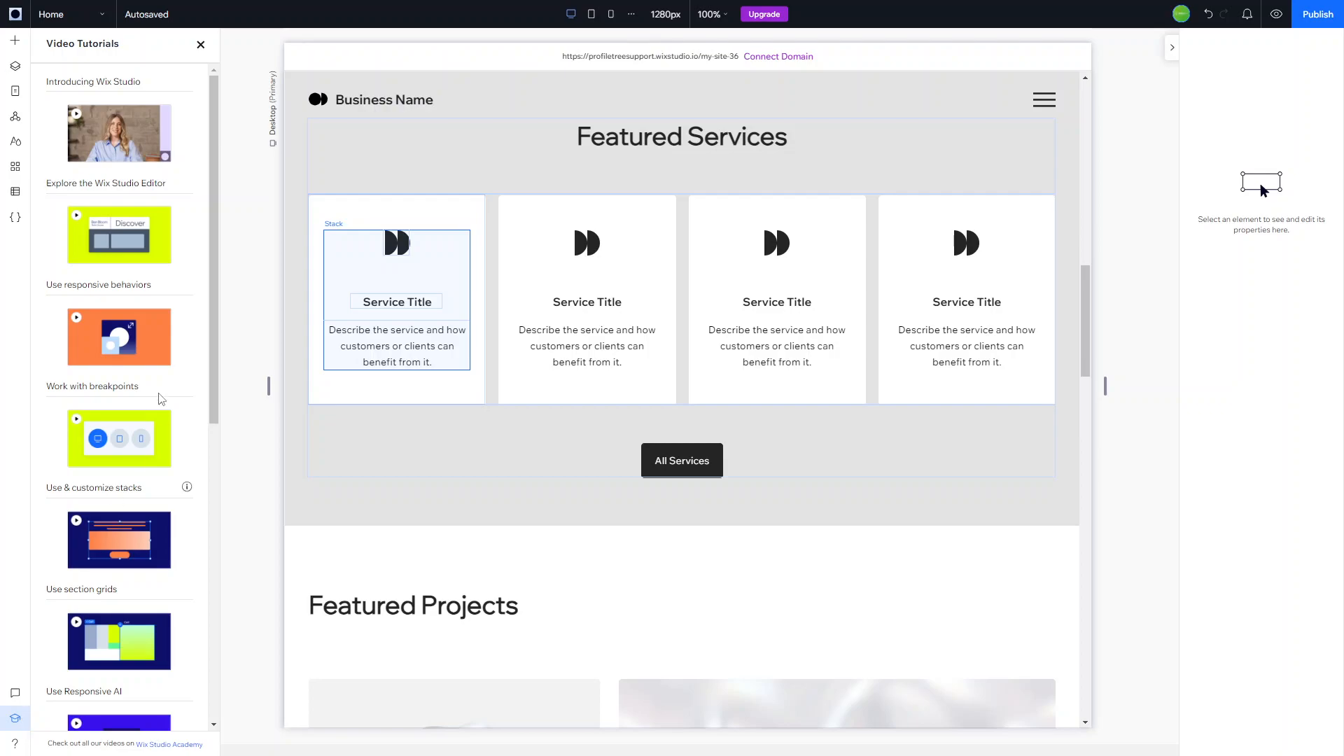
scroll(156, 394, "down", 8)
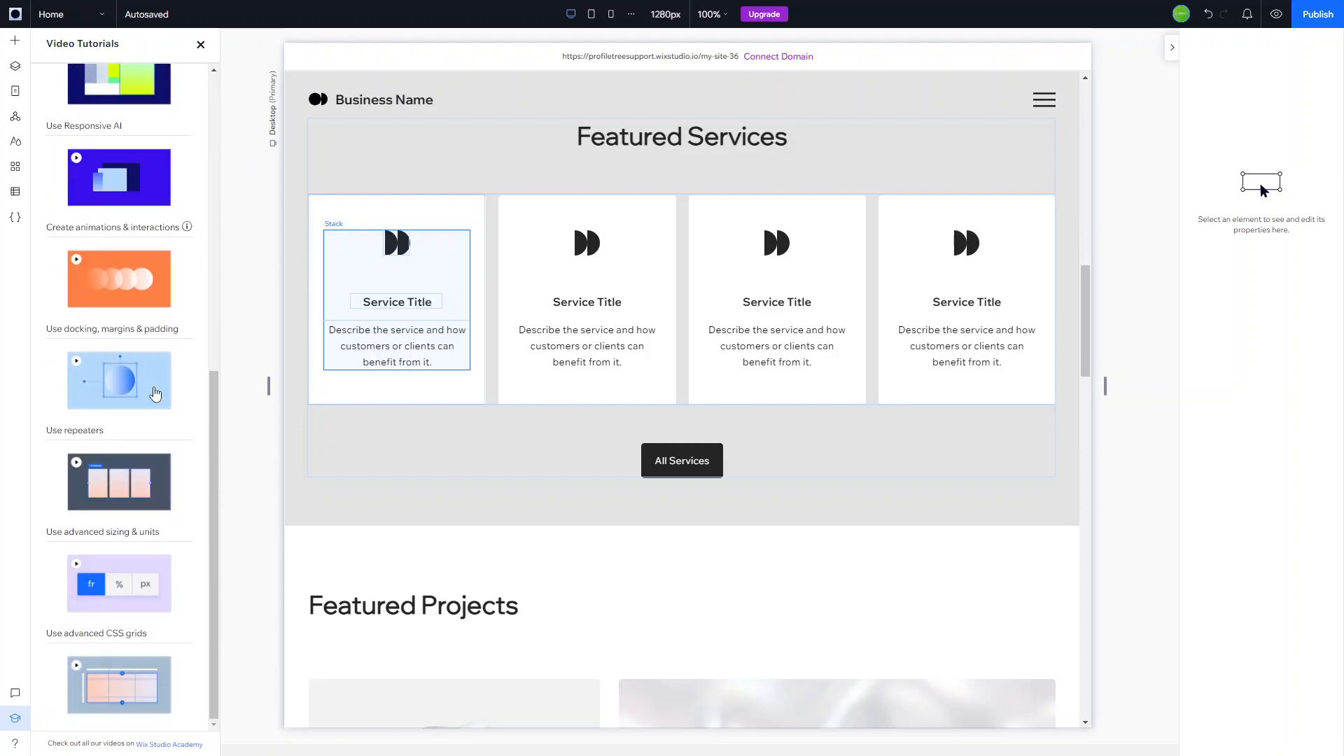
scroll(140, 525, "up", 8)
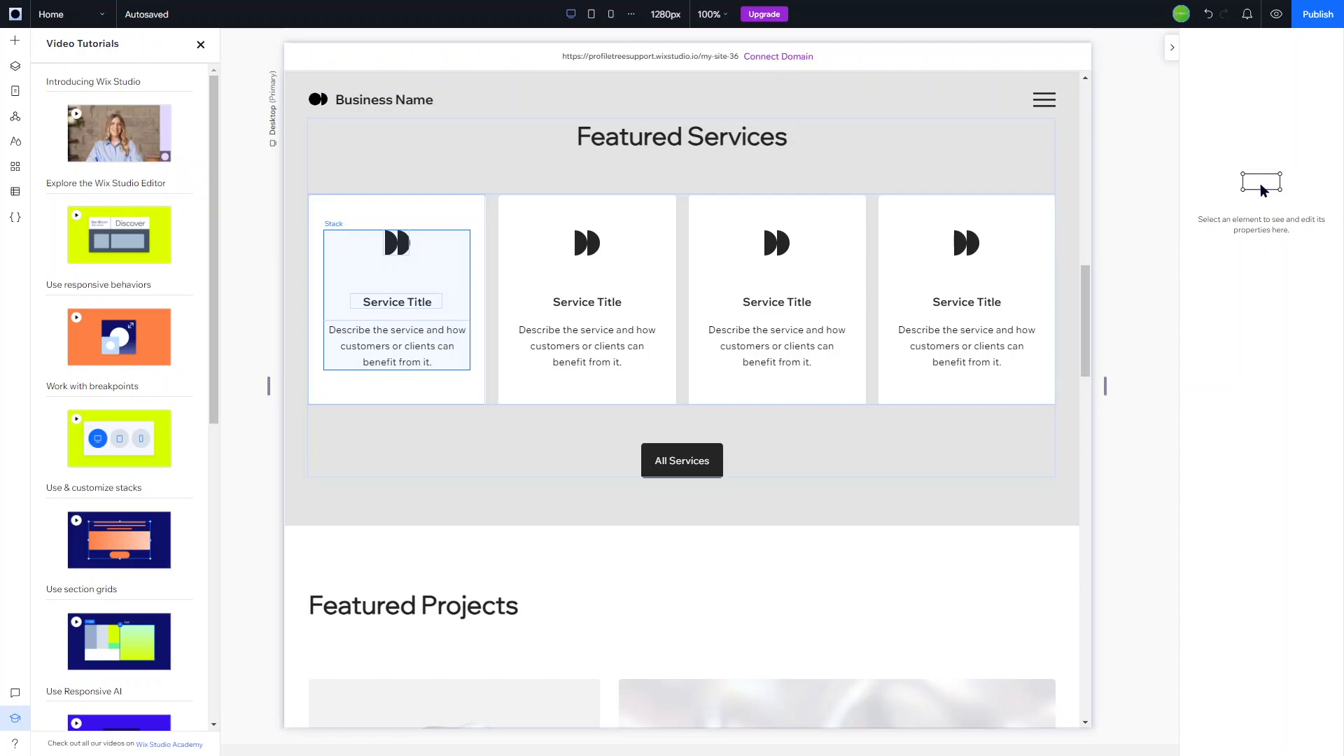
left_click(9, 723)
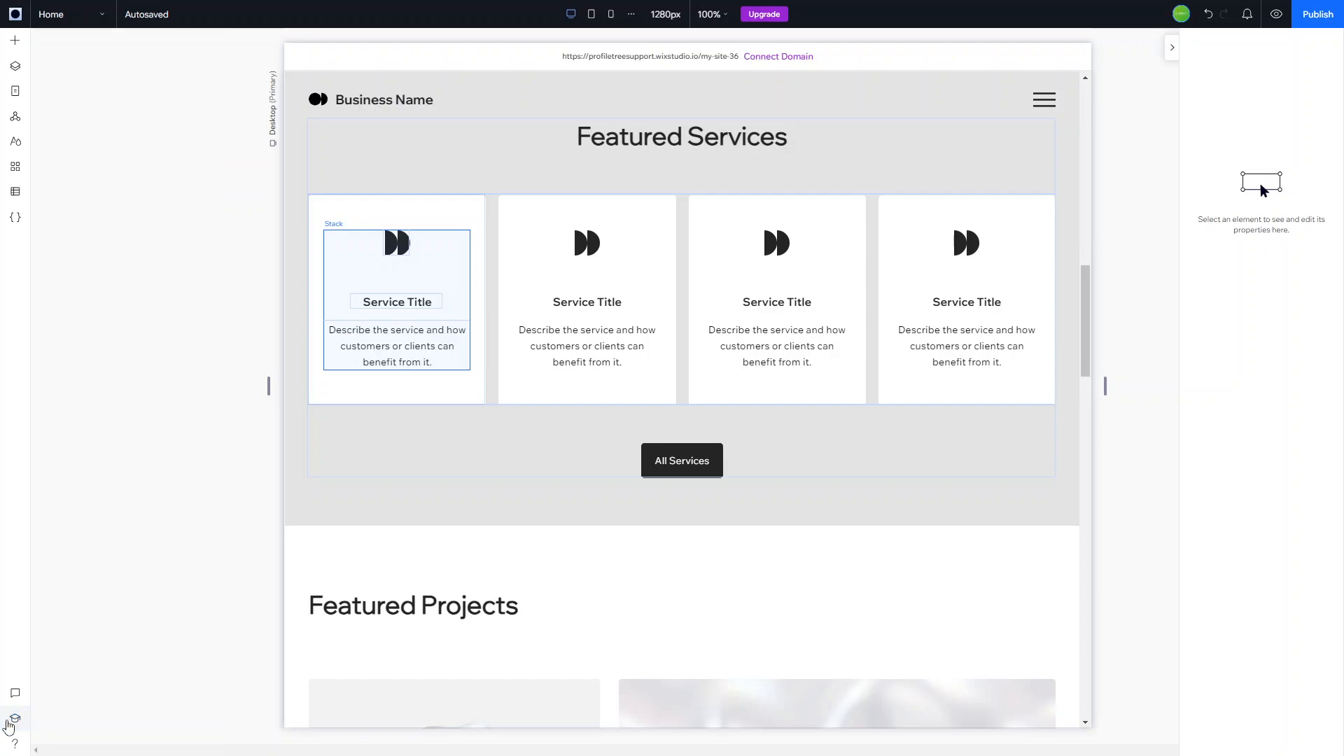
- Show the available help options and dismiss them
left_click(15, 745)
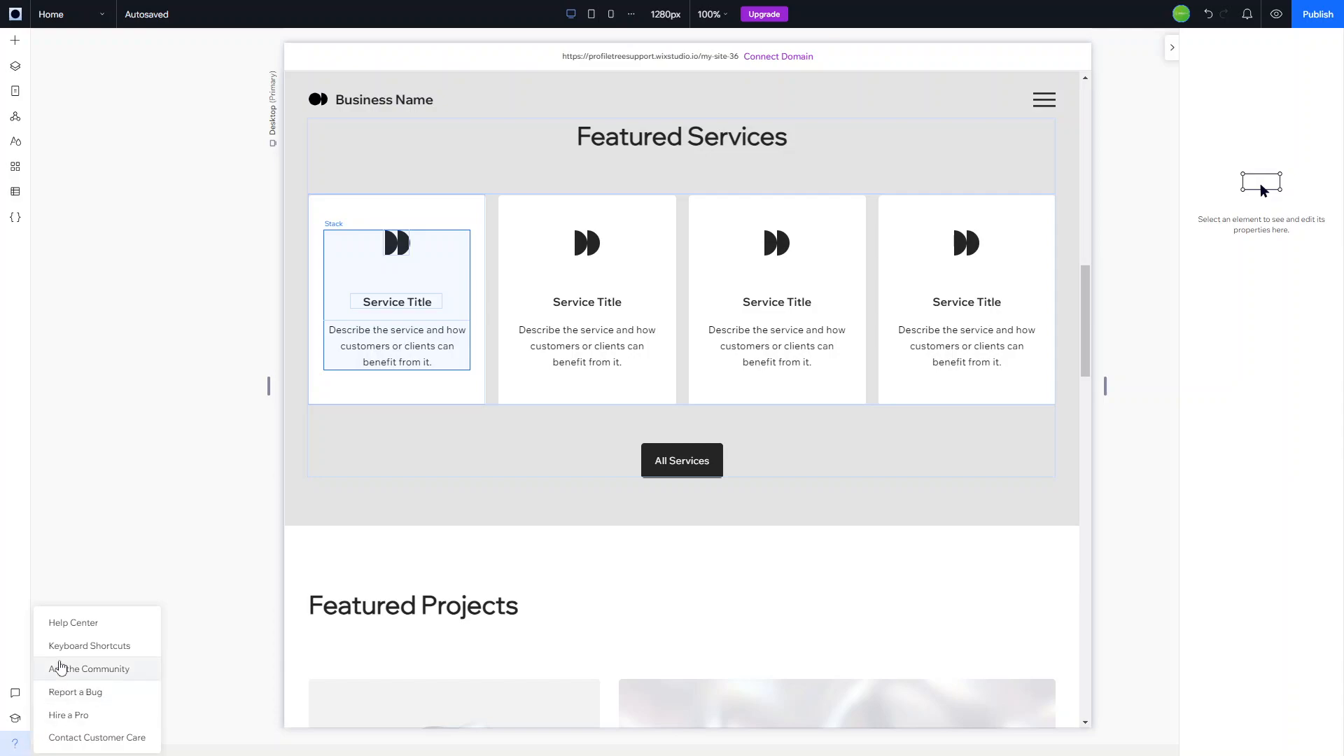
left_click(7, 628)
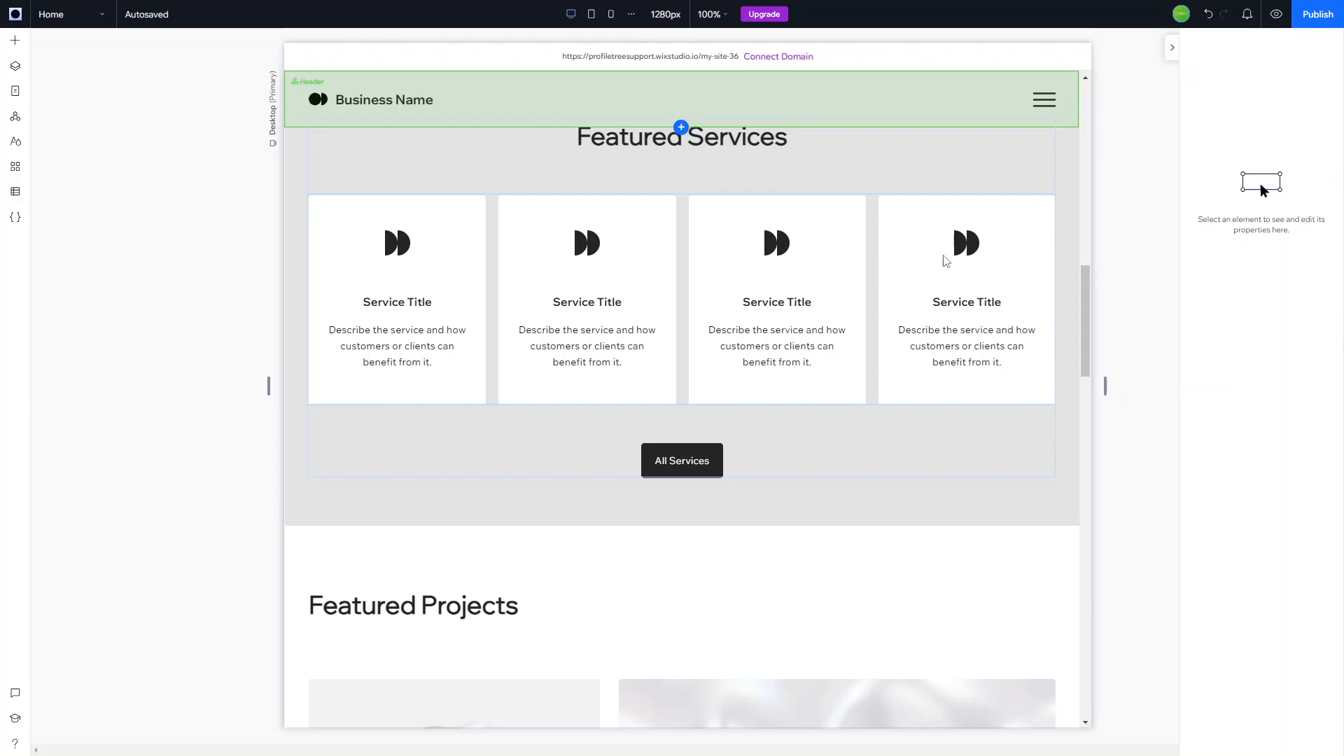
- Select the main title text at the start of the Home page and review its design properties
scroll(846, 361, "down", 8)
scroll(847, 361, "up", 15)
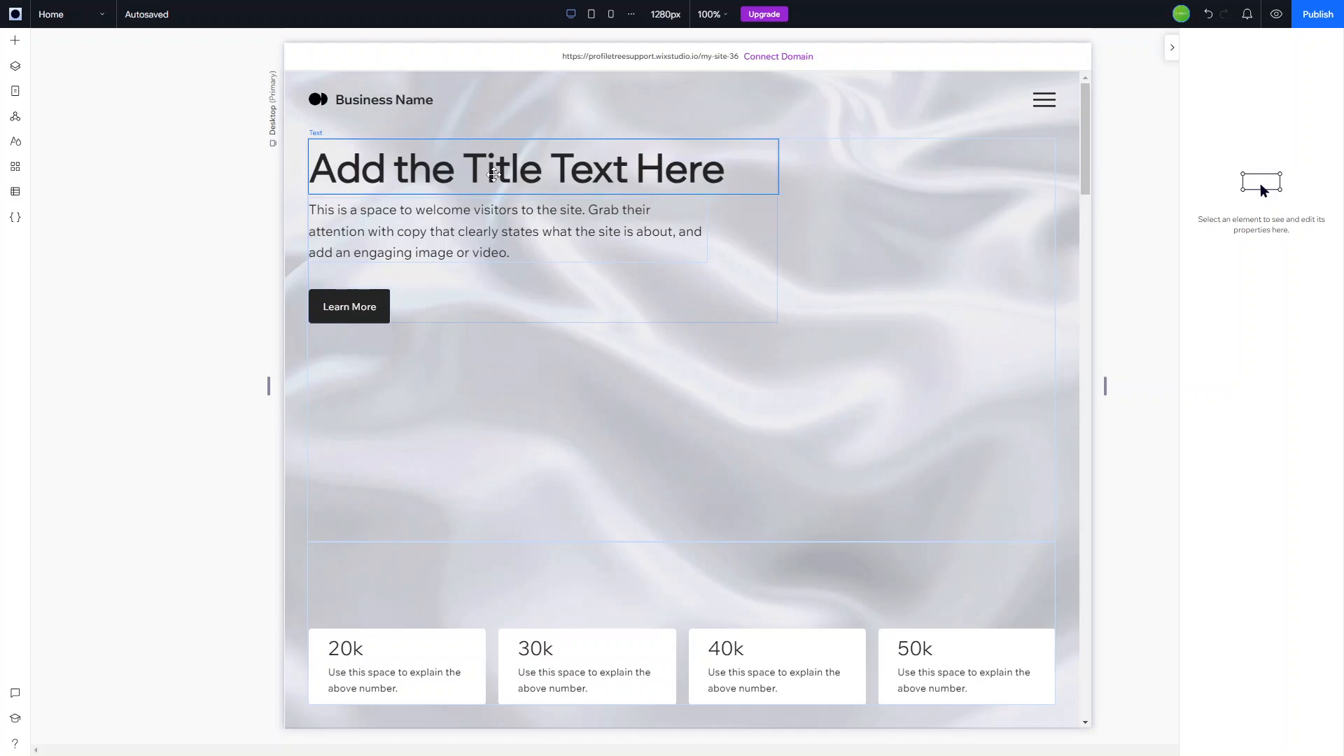
left_click(494, 175)
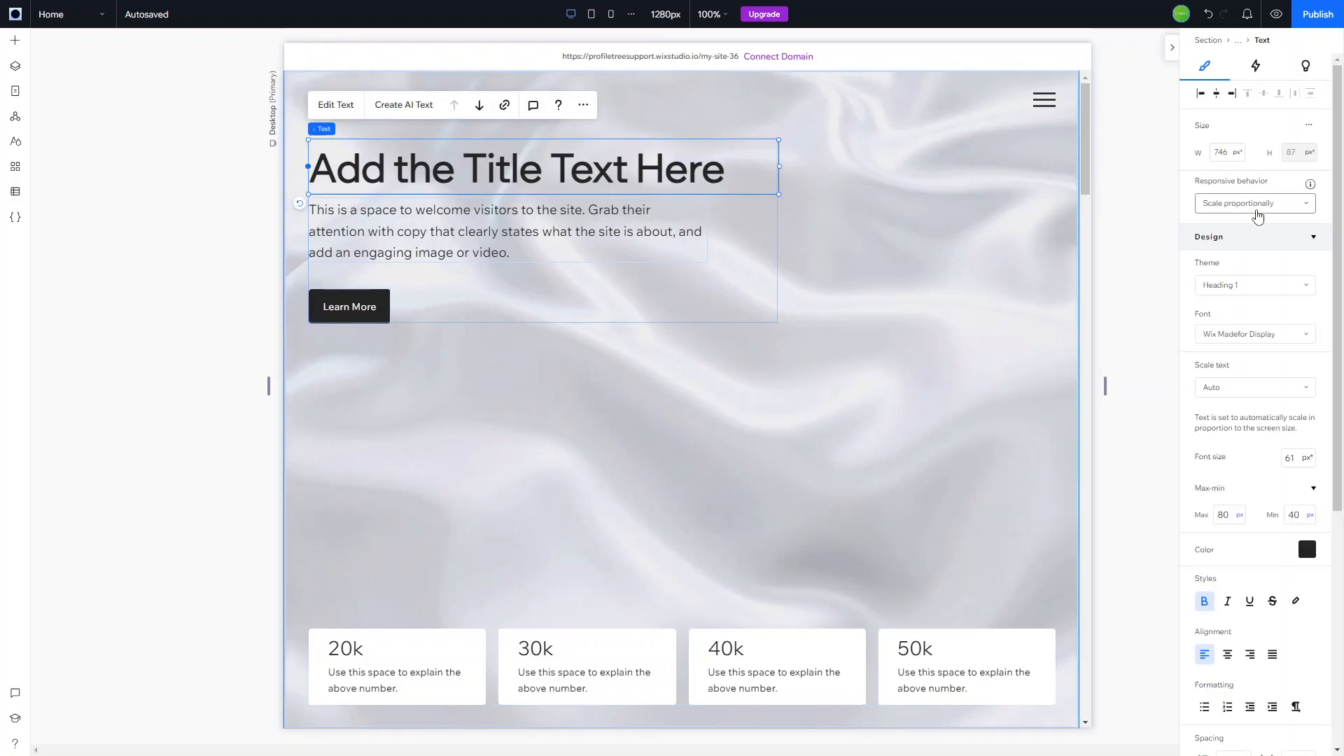
scroll(1243, 348, "down", 2)
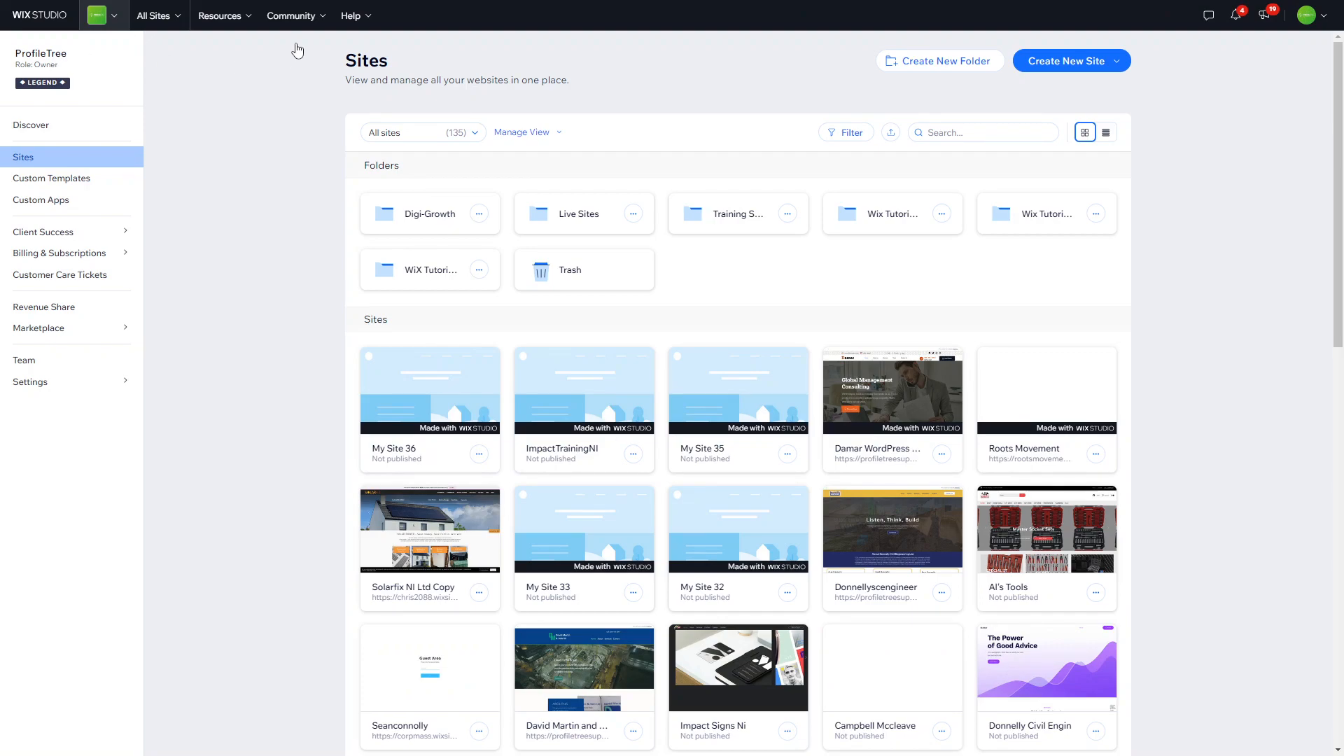
- From the Wix Studio sites dashboard, create a new site starting from a blank canvas
left_click(1113, 64)
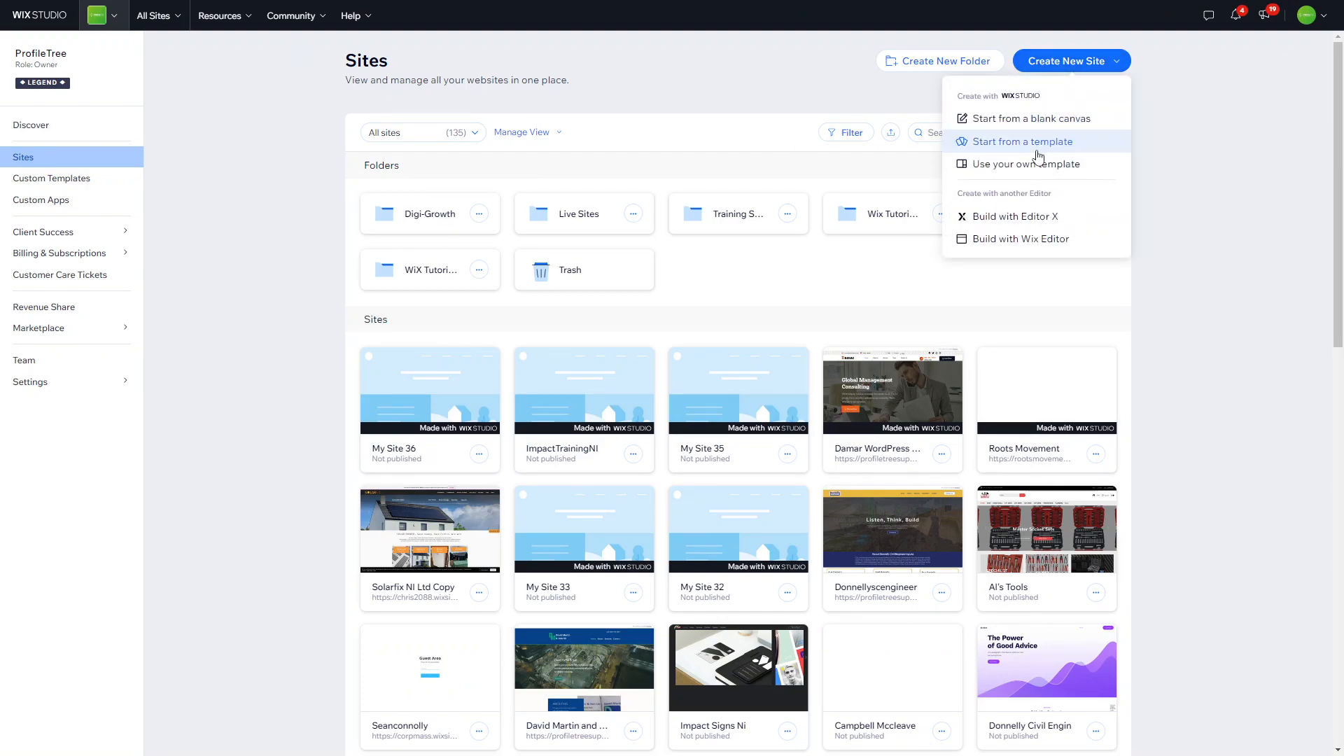
left_click(1045, 123)
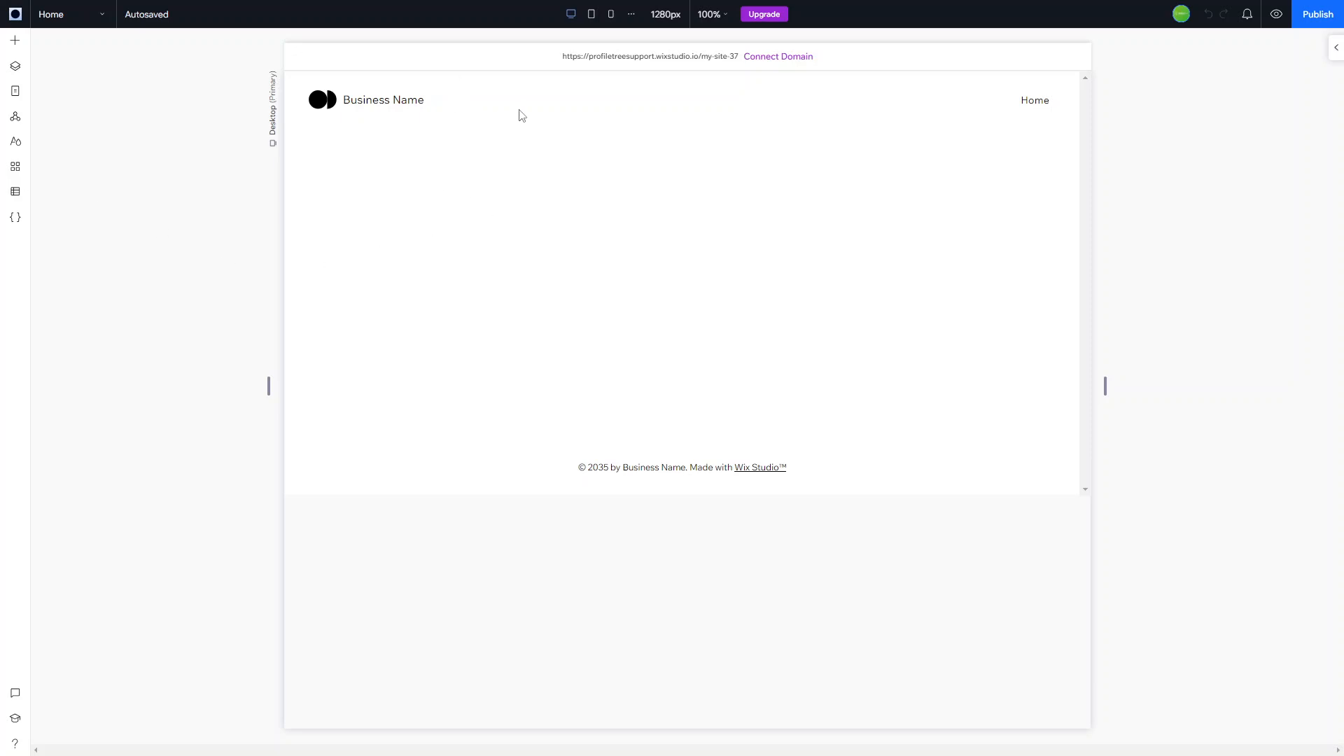
- Select the blank site's header, page and footer in turn to examine the page structure and properties
left_click(760, 306)
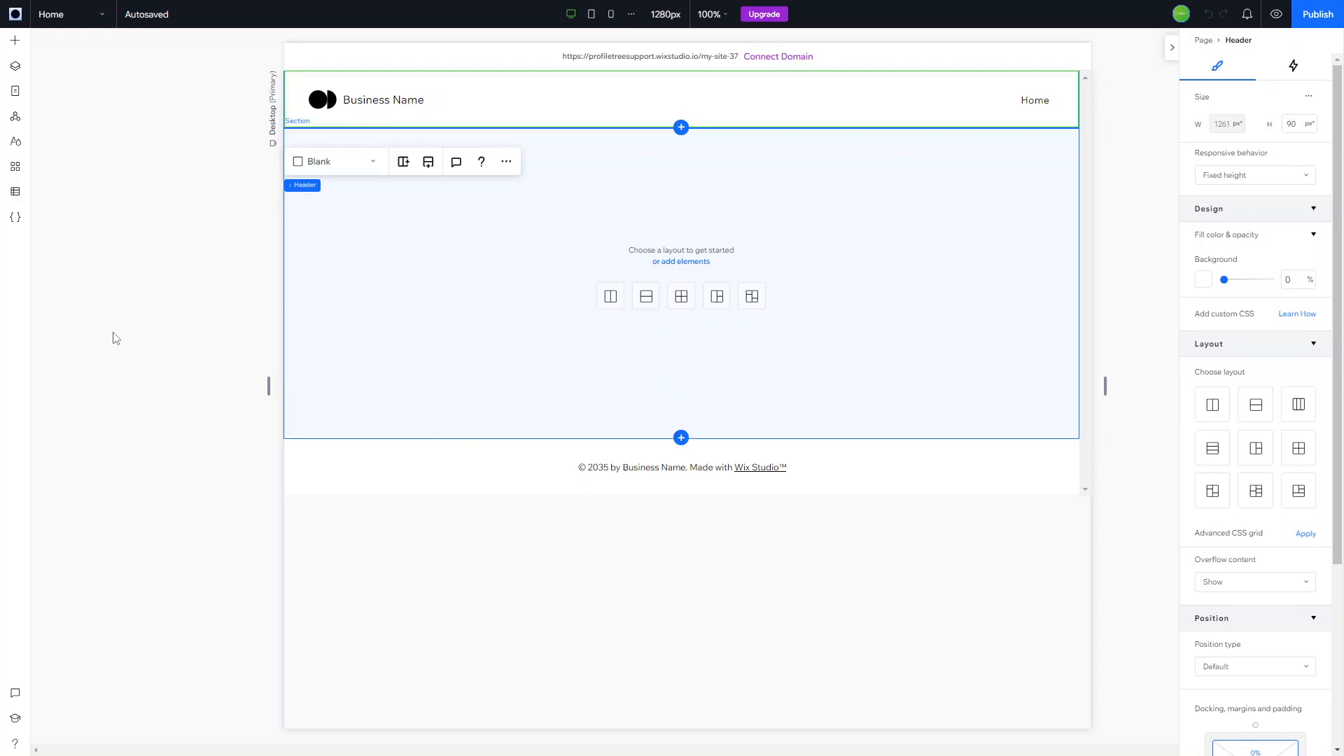
left_click(179, 68)
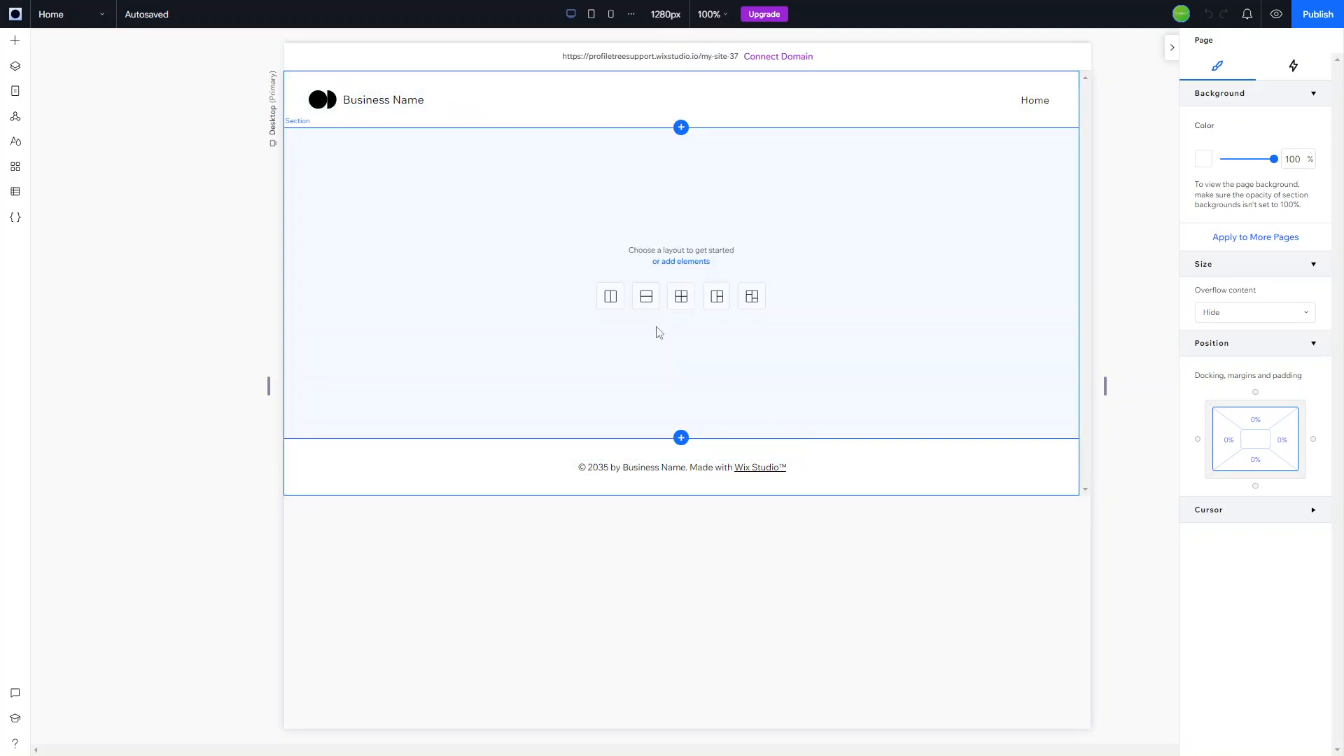
left_click(535, 111)
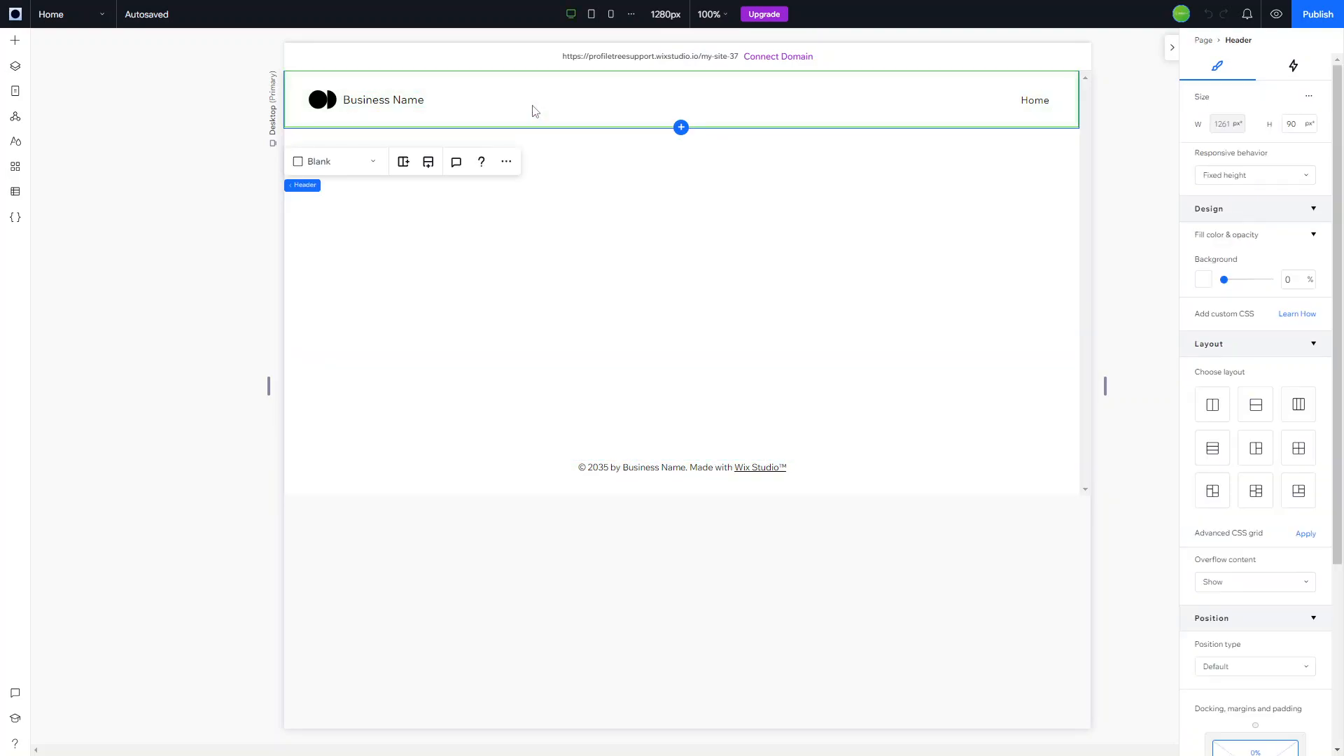
left_click(497, 482)
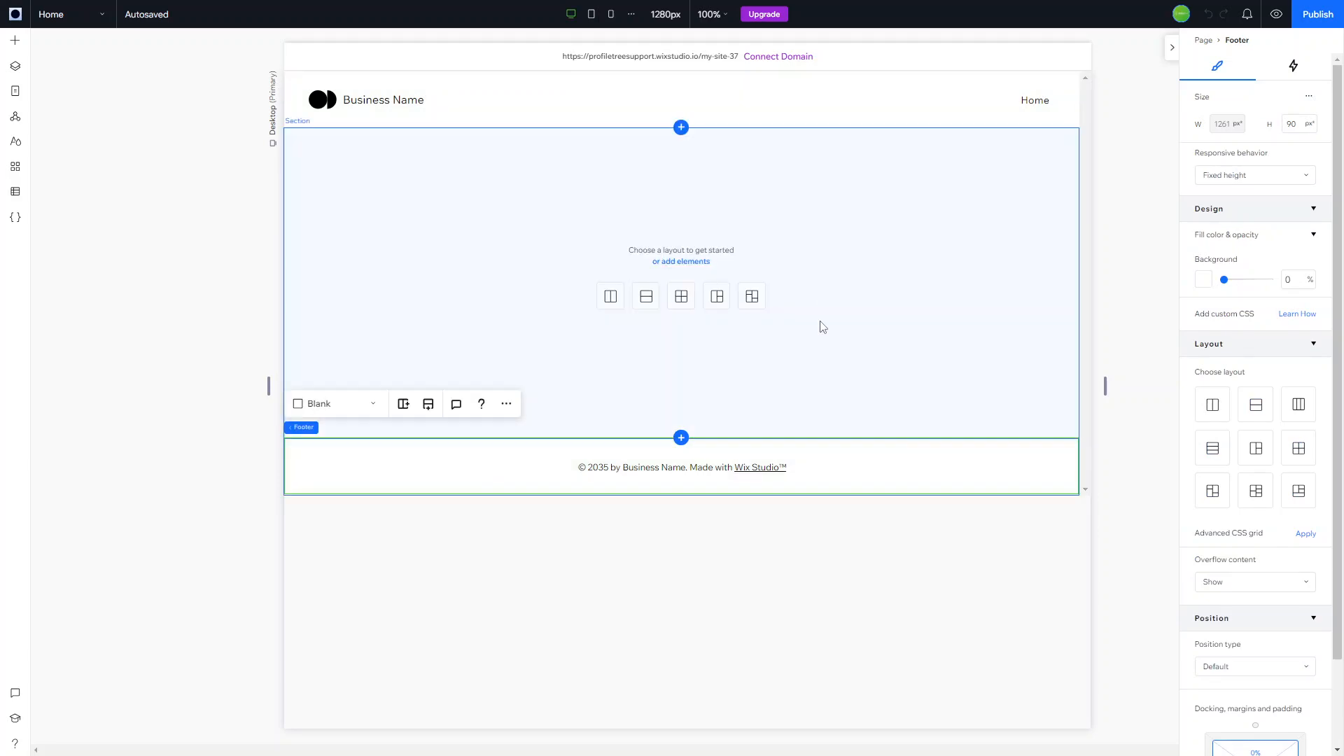